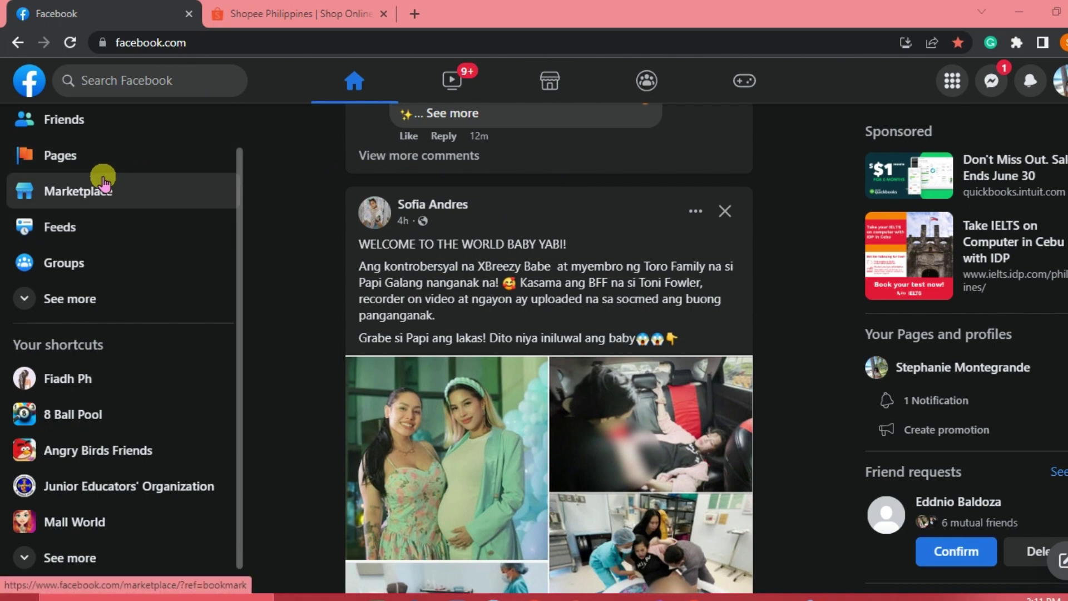
From the Pages list in the sidebar, start a new Page to show the blank Create a Page form.
{"action": "scroll", "coordinate": [92, 164], "scroll_direction": "left", "scroll_amount": 3}
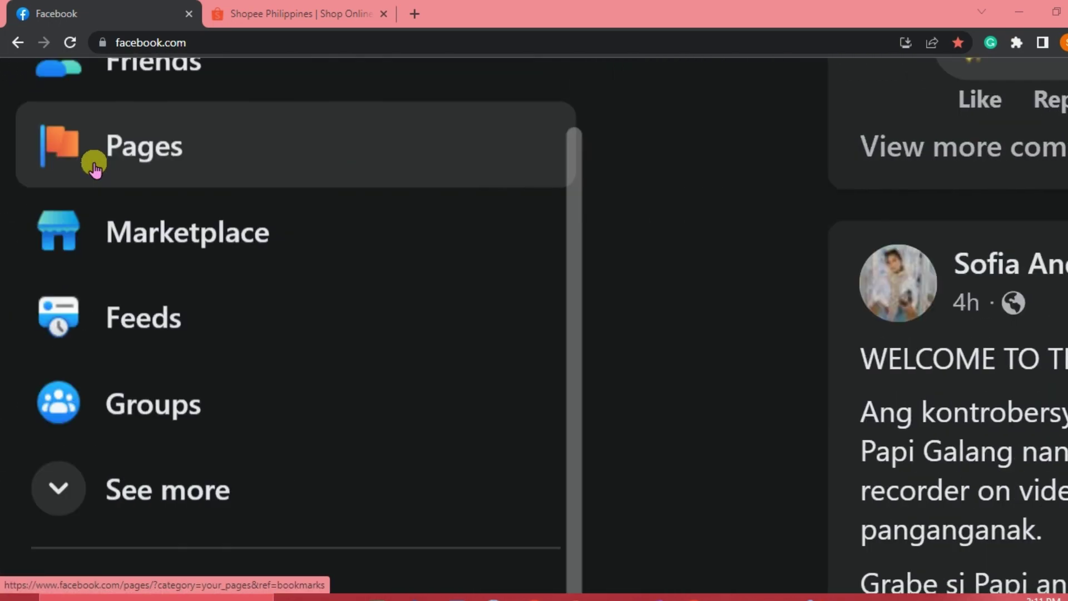
{"action": "left_click", "coordinate": [181, 162]}
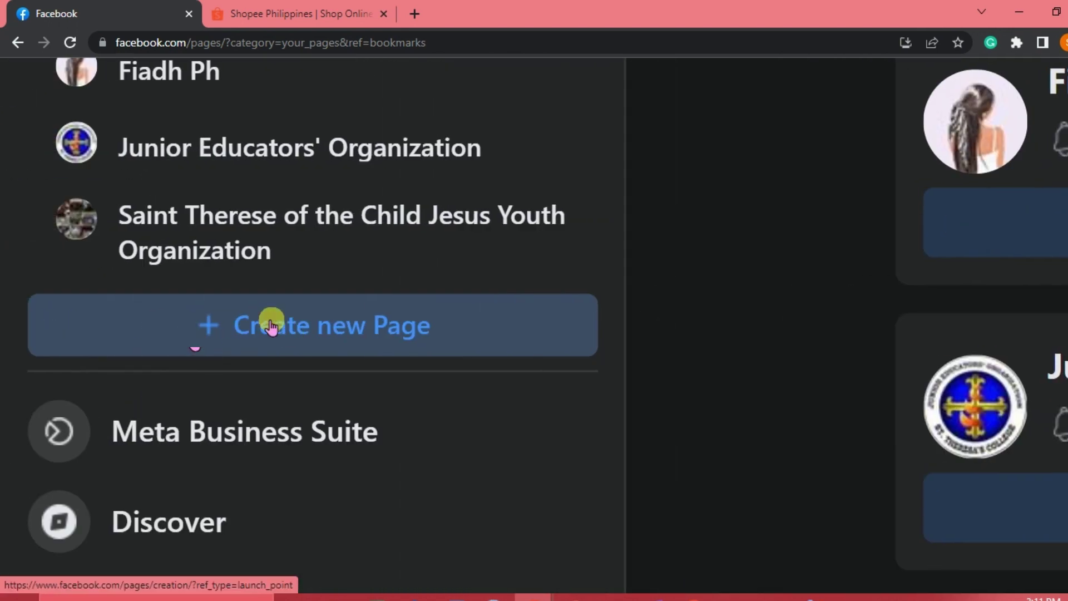
{"action": "left_click", "coordinate": [260, 322]}
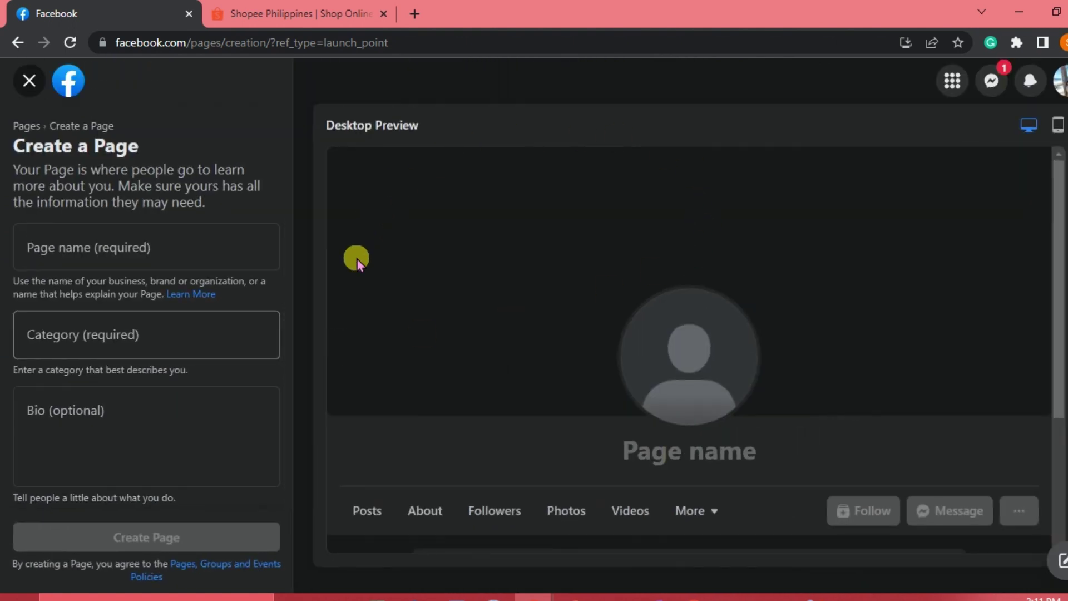
Enter 'Kikay' as the new Page's name, fixing the mistyped letter.
{"action": "left_click", "coordinate": [113, 252]}
{"action": "scroll", "coordinate": [113, 252], "scroll_direction": "up", "scroll_amount": 5}
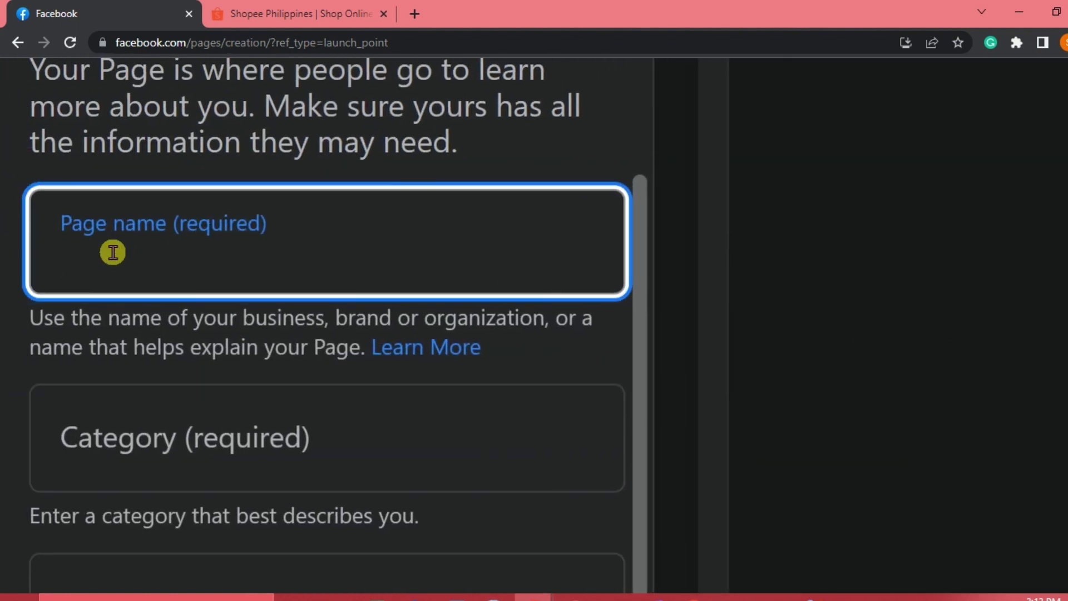
{"action": "type", "text": "Kikay"}
{"action": "scroll", "coordinate": [128, 300], "scroll_direction": "down", "scroll_amount": 4}
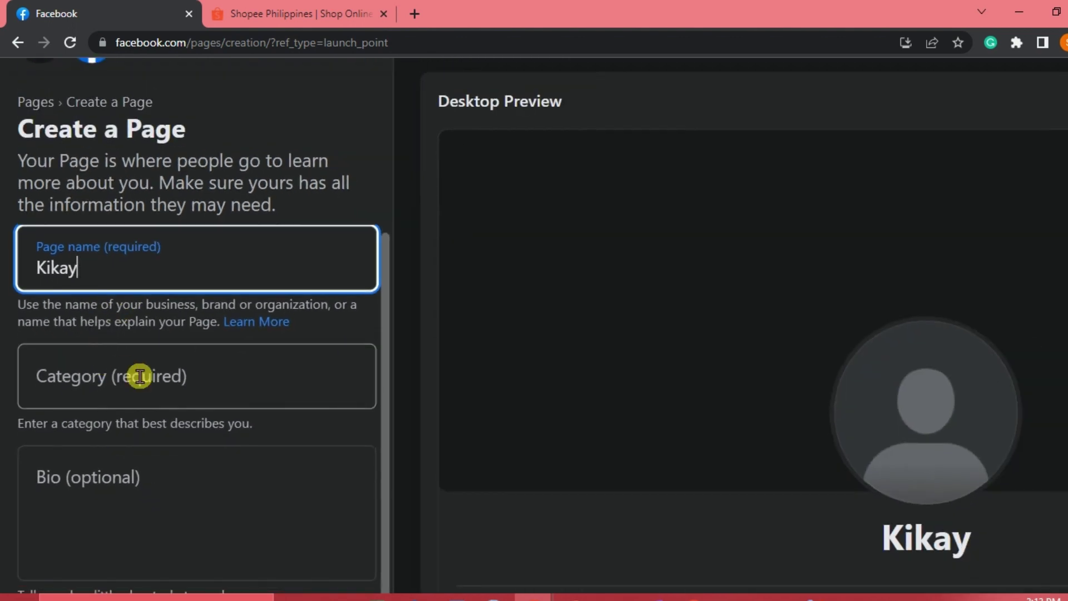
{"action": "scroll", "coordinate": [140, 377], "scroll_direction": "up", "scroll_amount": 4}
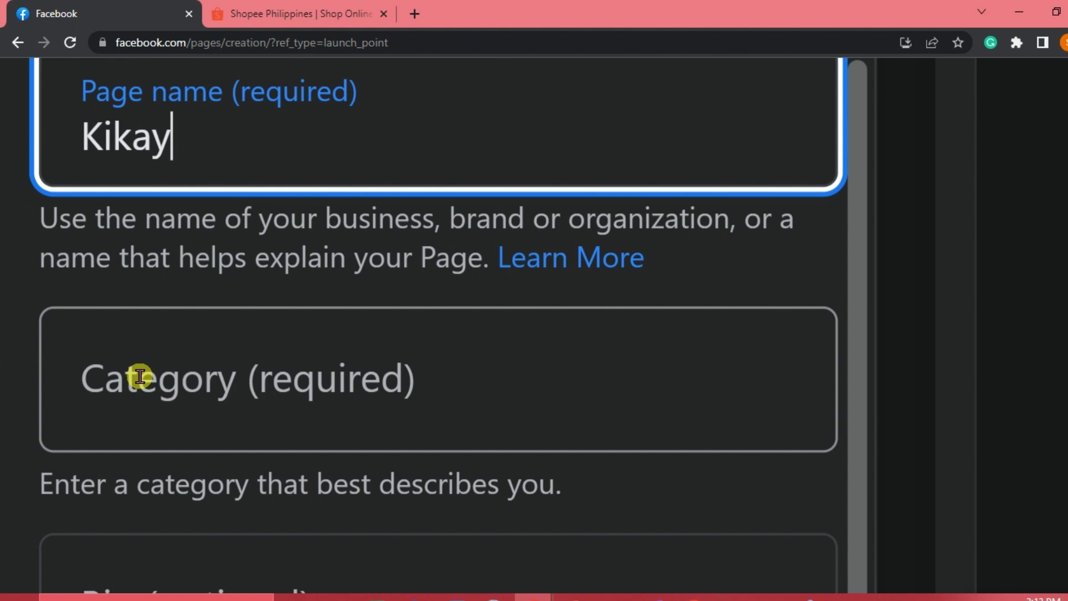
{"action": "left_click", "coordinate": [169, 381]}
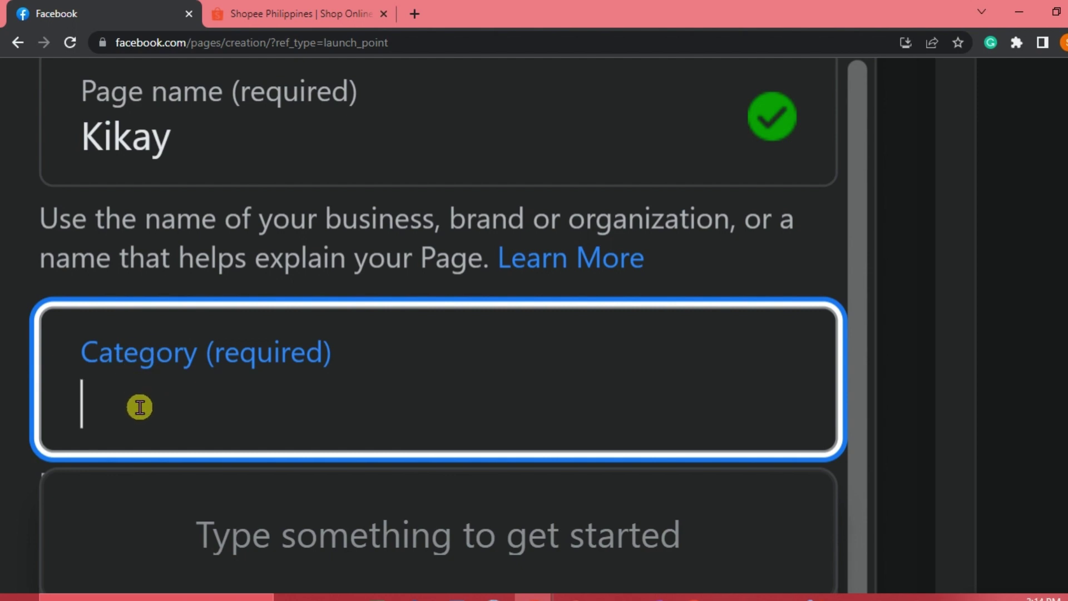
Set the Page category to the Clothing (Brand) suggestion, correcting the 'Cloting' typo.
{"action": "type", "text": "Cloting"}
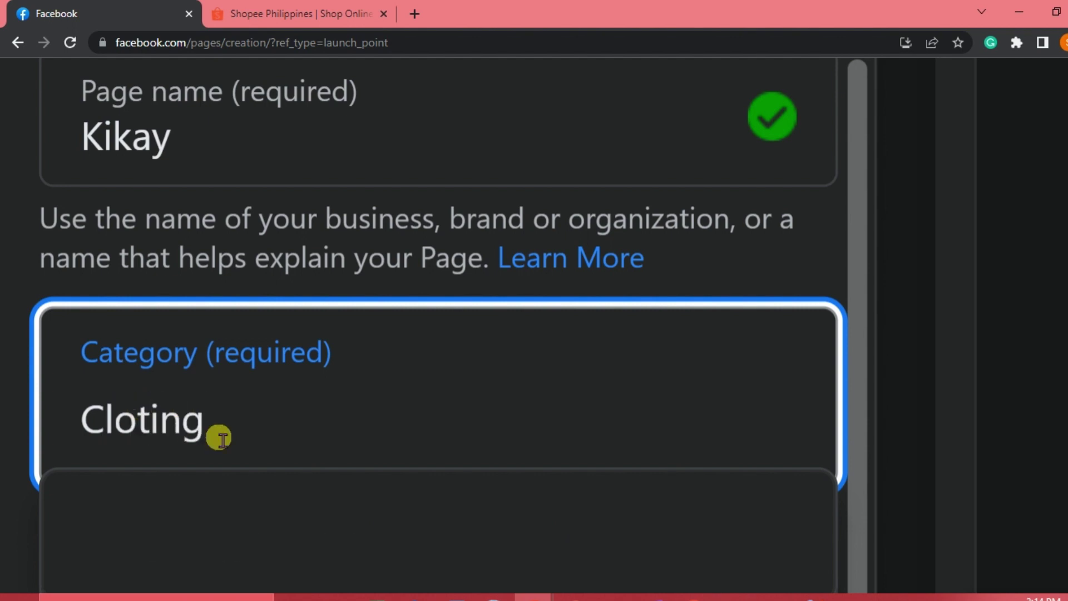
{"action": "left_click", "coordinate": [147, 417]}
{"action": "type", "text": "h"}
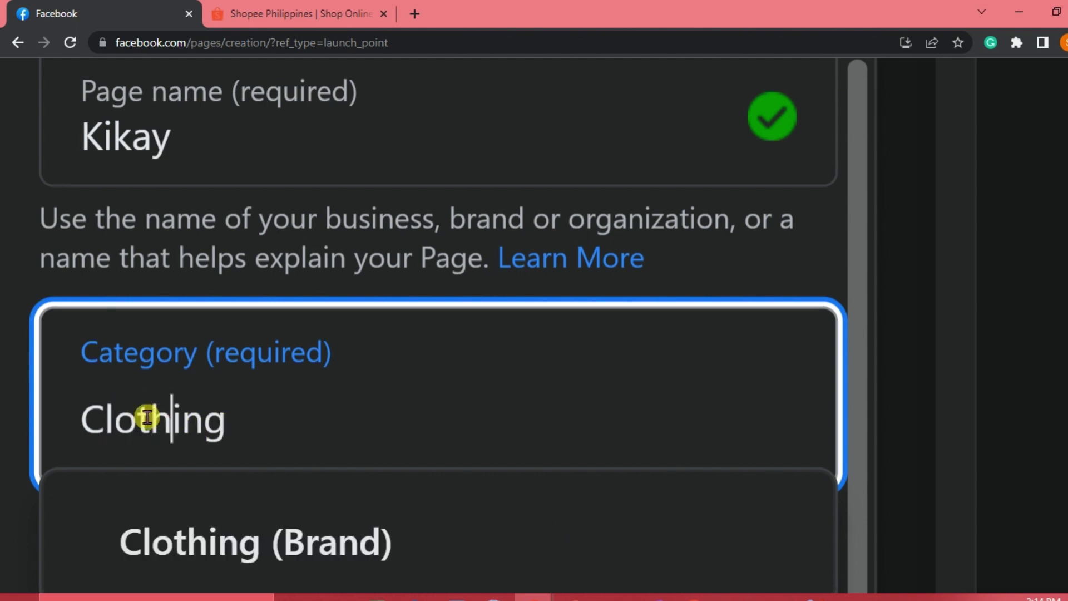
{"action": "left_click", "coordinate": [210, 529]}
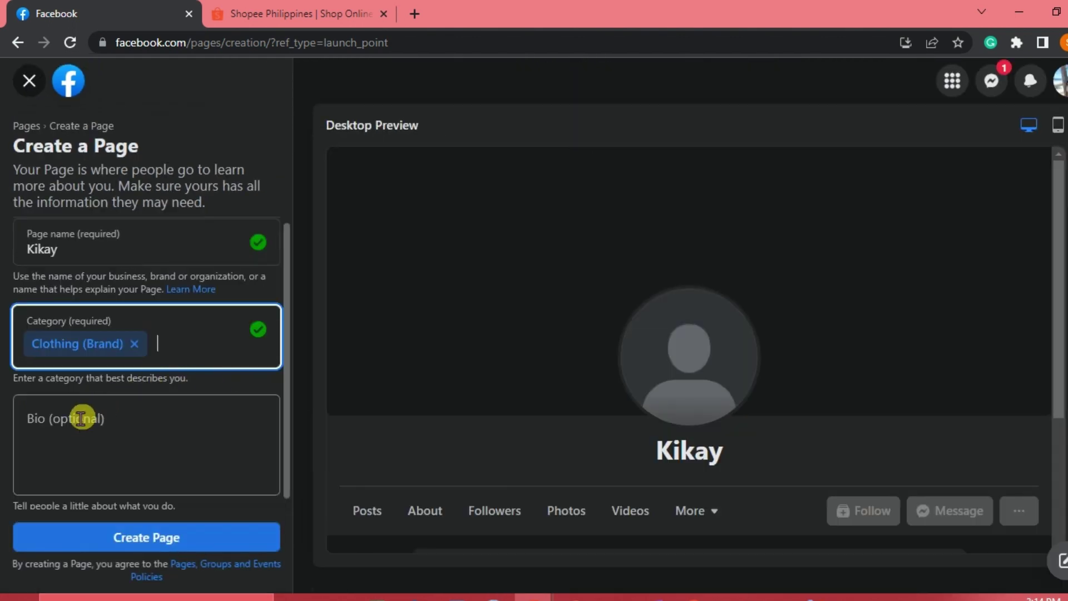
{"action": "left_click", "coordinate": [179, 416]}
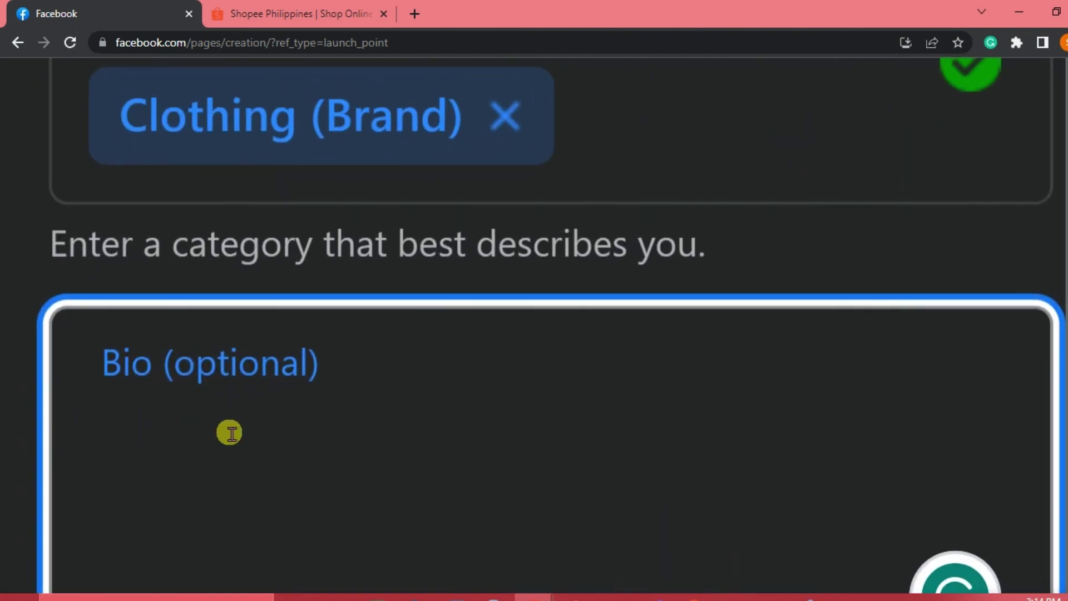
{"action": "scroll", "coordinate": [229, 433], "scroll_direction": "down", "scroll_amount": 1}
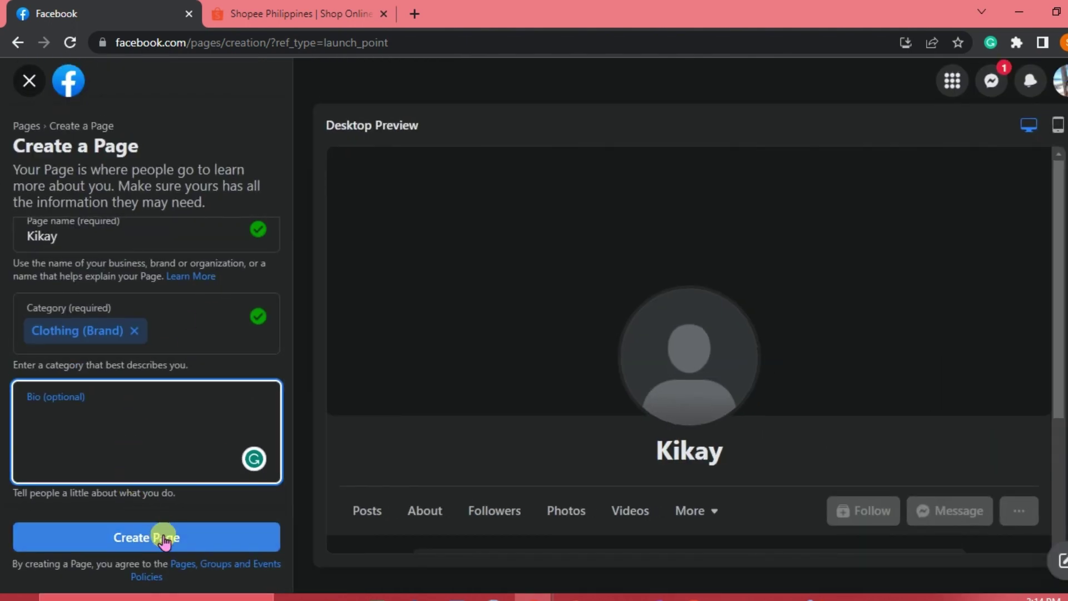
Try Create Page, then close the form and confirm Leave Page to discard the Kikay draft.
{"action": "left_click", "coordinate": [233, 556]}
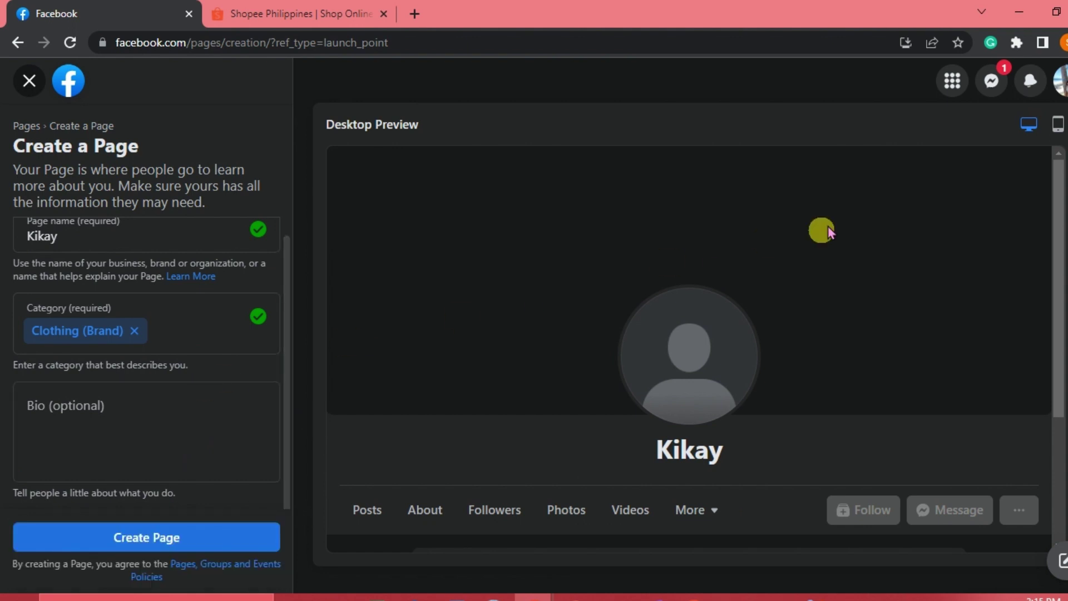
{"action": "scroll", "coordinate": [718, 279], "scroll_direction": "up", "scroll_amount": 3}
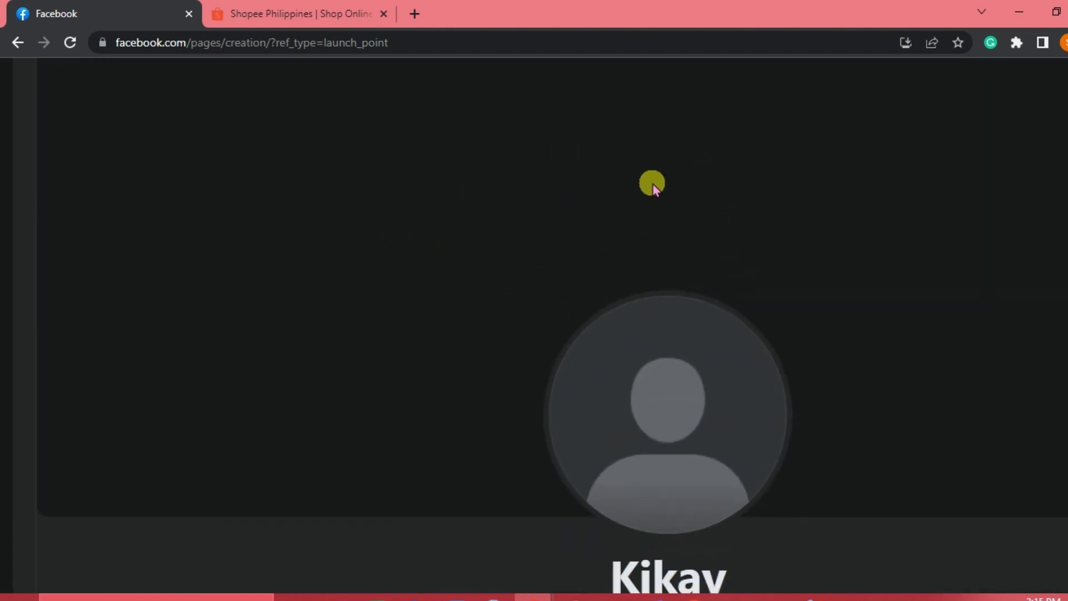
{"action": "scroll", "coordinate": [502, 251], "scroll_direction": "down", "scroll_amount": 3}
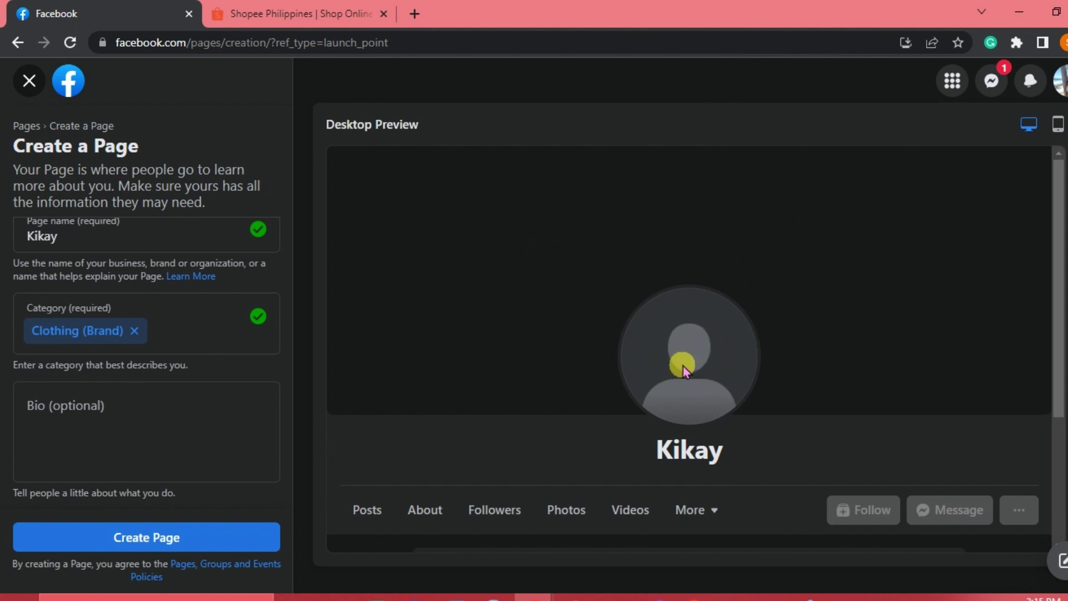
{"action": "scroll", "coordinate": [684, 450], "scroll_direction": "down", "scroll_amount": 3}
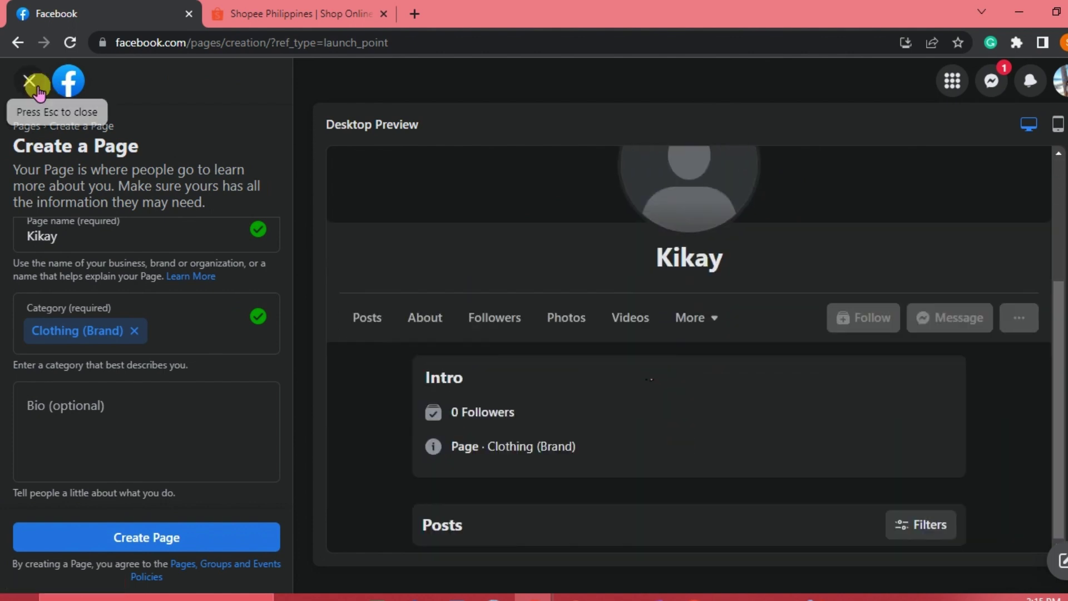
{"action": "left_click", "coordinate": [33, 86]}
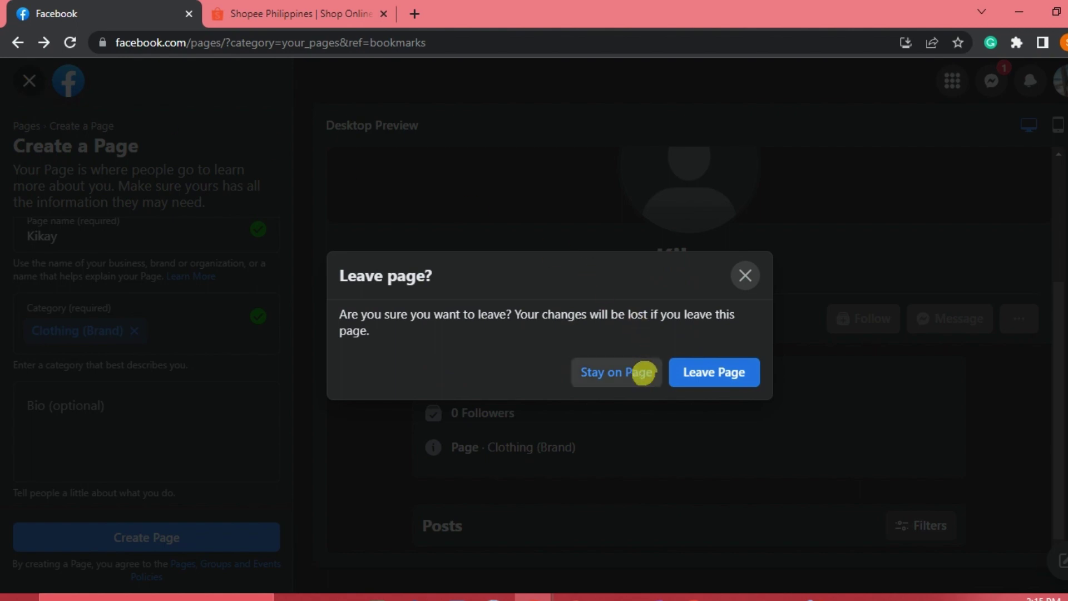
{"action": "left_click", "coordinate": [692, 380]}
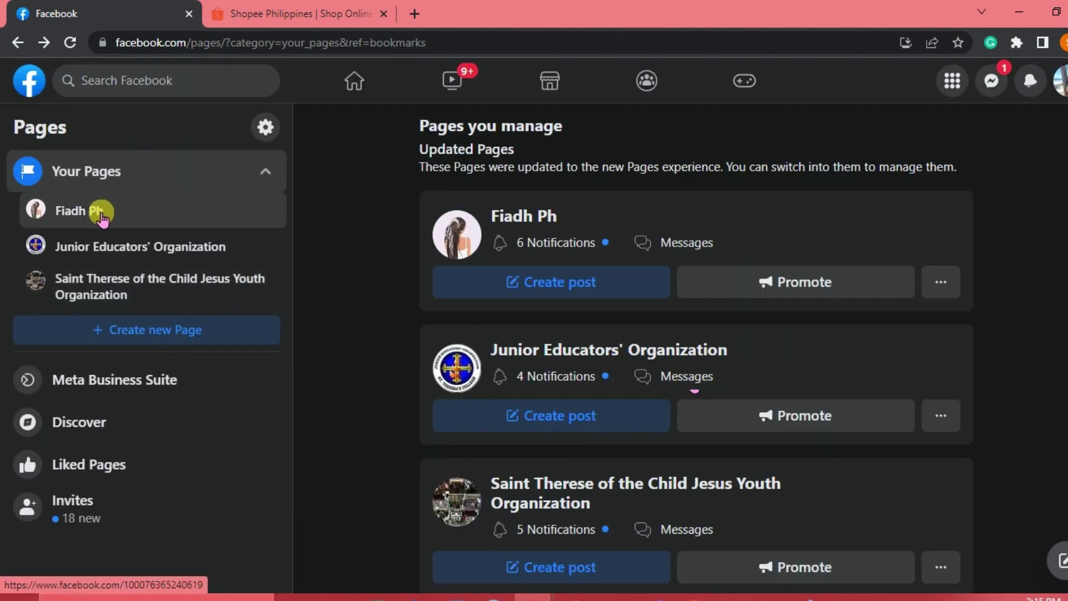
Open the Fiadh Ph Page from Your Pages and scroll to its profile tabs.
{"action": "left_click", "coordinate": [102, 216]}
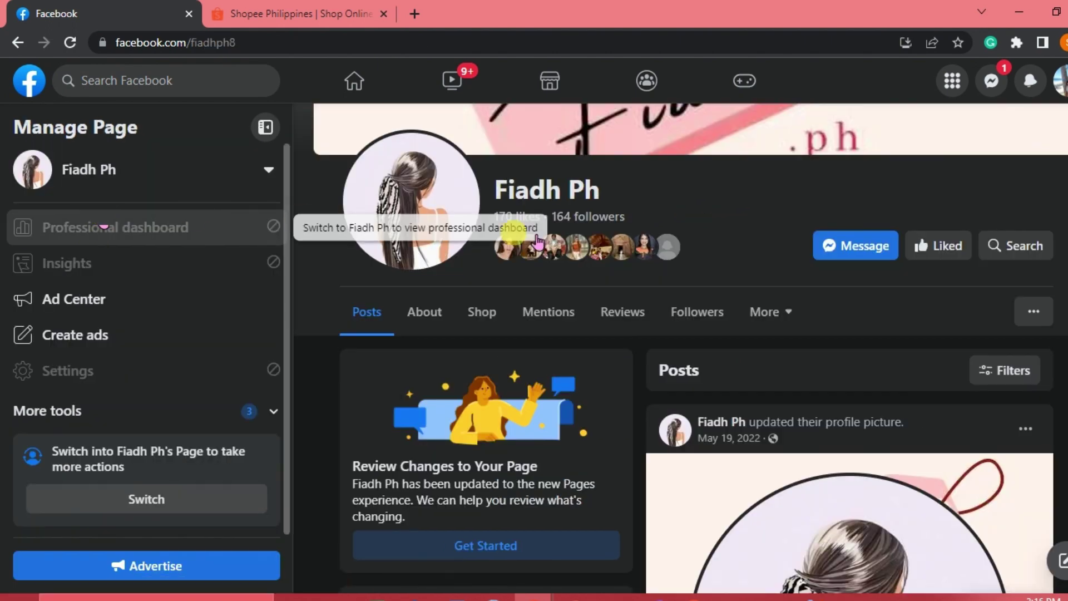
{"action": "scroll", "coordinate": [691, 214], "scroll_direction": "up", "scroll_amount": 4}
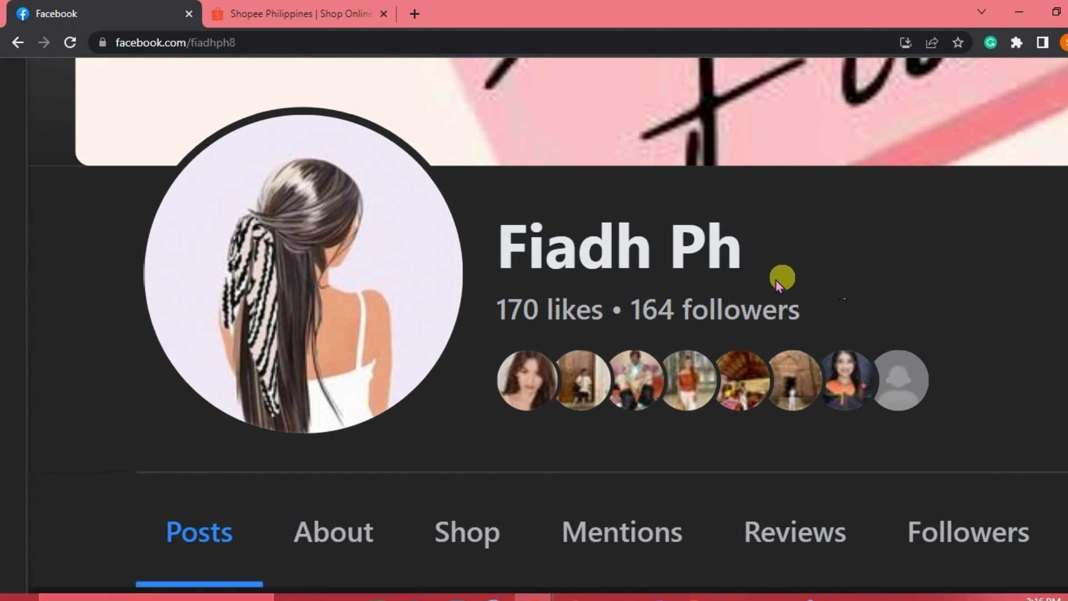
{"action": "scroll", "coordinate": [384, 534], "scroll_direction": "down", "scroll_amount": 2}
{"action": "scroll", "coordinate": [387, 536], "scroll_direction": "right", "scroll_amount": 1}
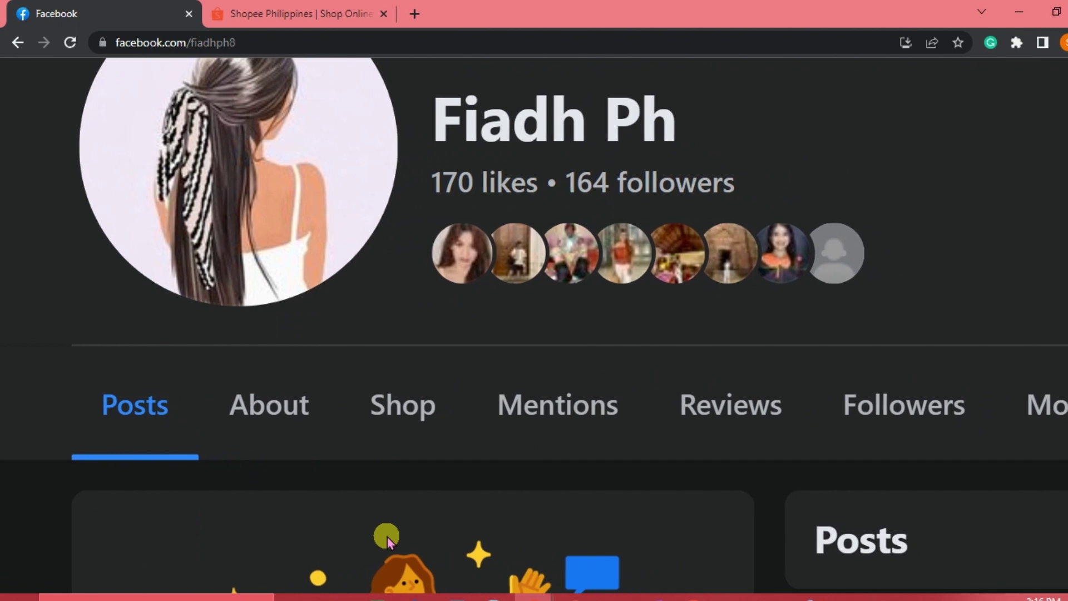
{"action": "scroll", "coordinate": [179, 429], "scroll_direction": "right", "scroll_amount": 1}
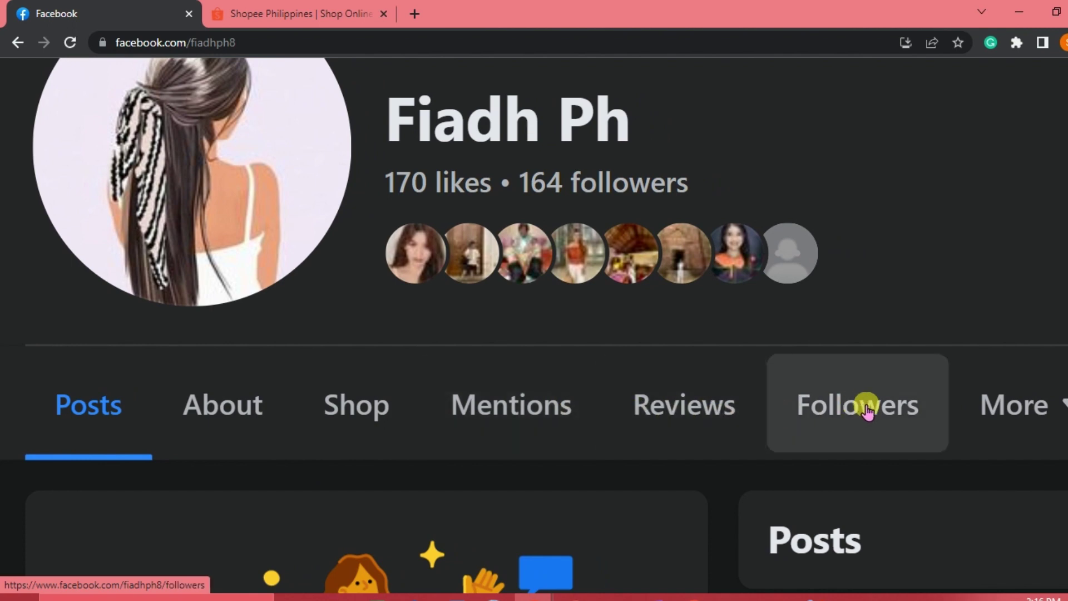
Show the Page's Shop section and all its products, then open Shops from Shop Settings.
{"action": "left_click", "coordinate": [370, 411]}
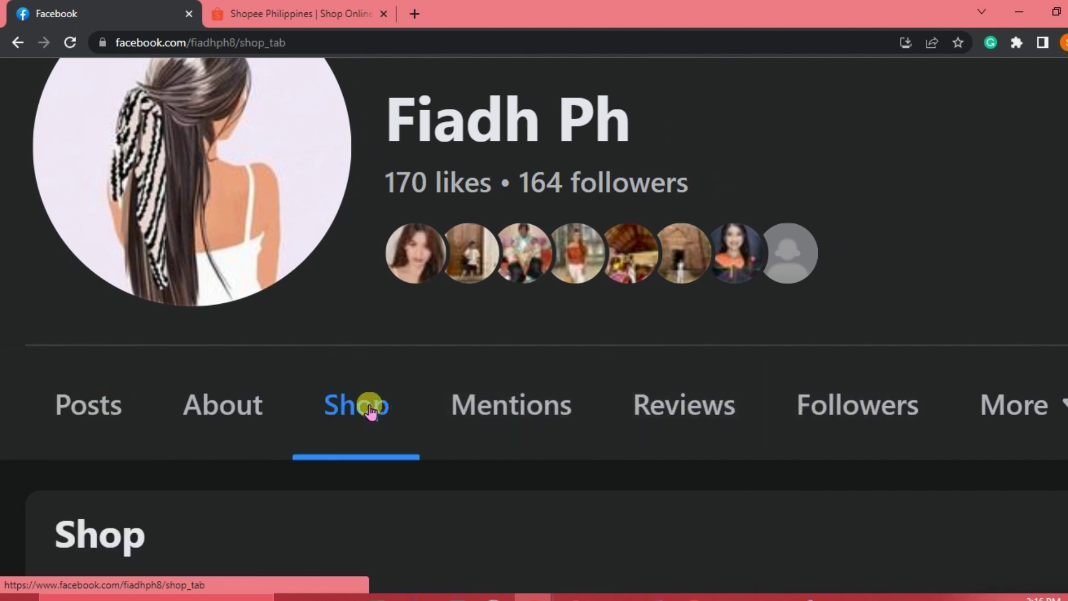
{"action": "scroll", "coordinate": [436, 497], "scroll_direction": "down", "scroll_amount": 7}
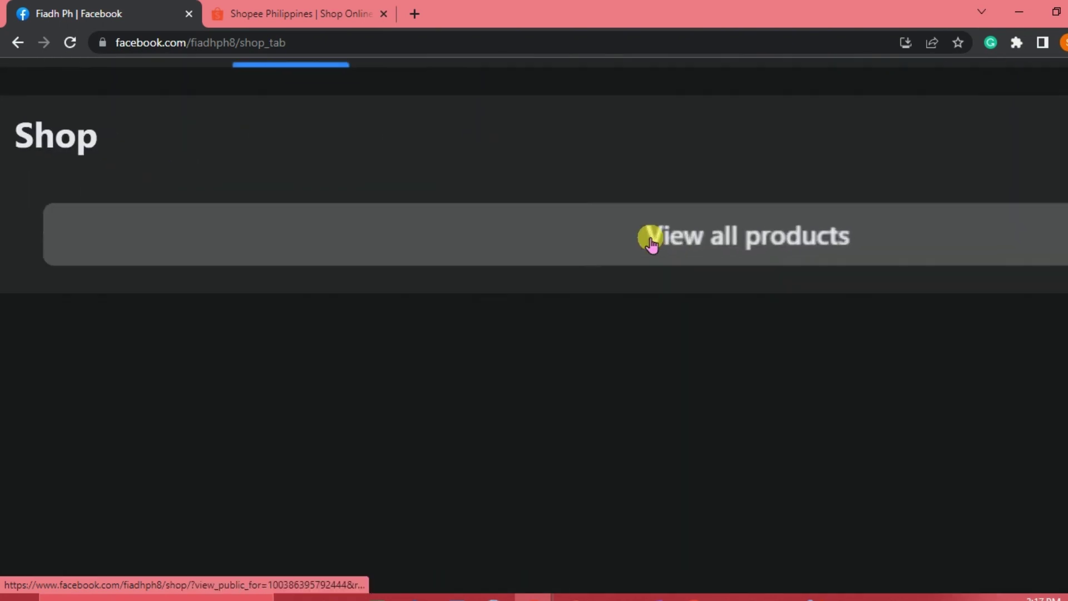
{"action": "scroll", "coordinate": [634, 259], "scroll_direction": "up", "scroll_amount": 5}
{"action": "left_click", "coordinate": [679, 240]}
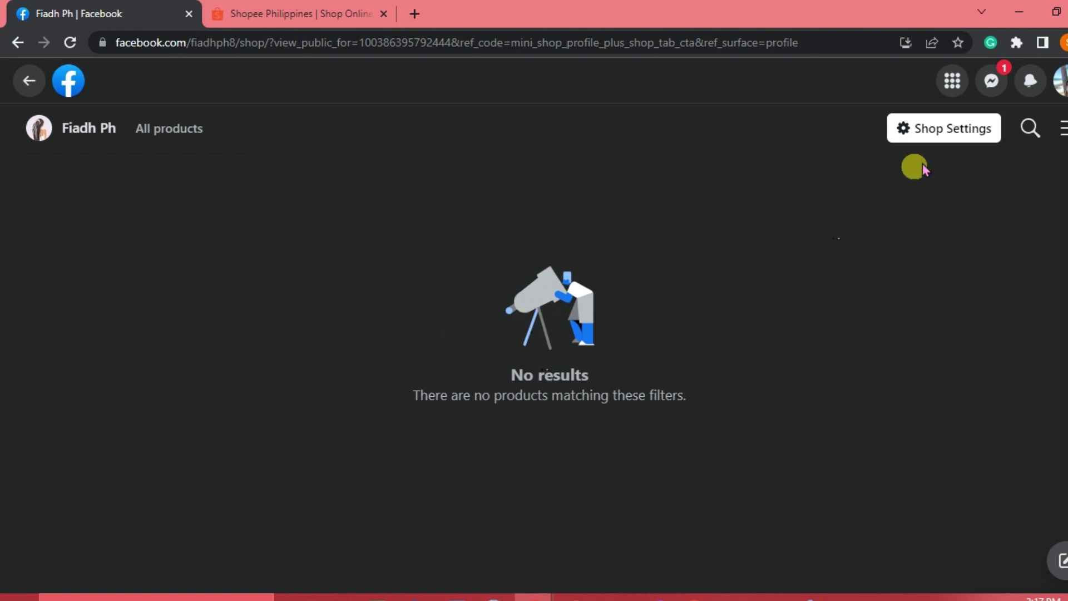
{"action": "scroll", "coordinate": [957, 131], "scroll_direction": "up", "scroll_amount": 5}
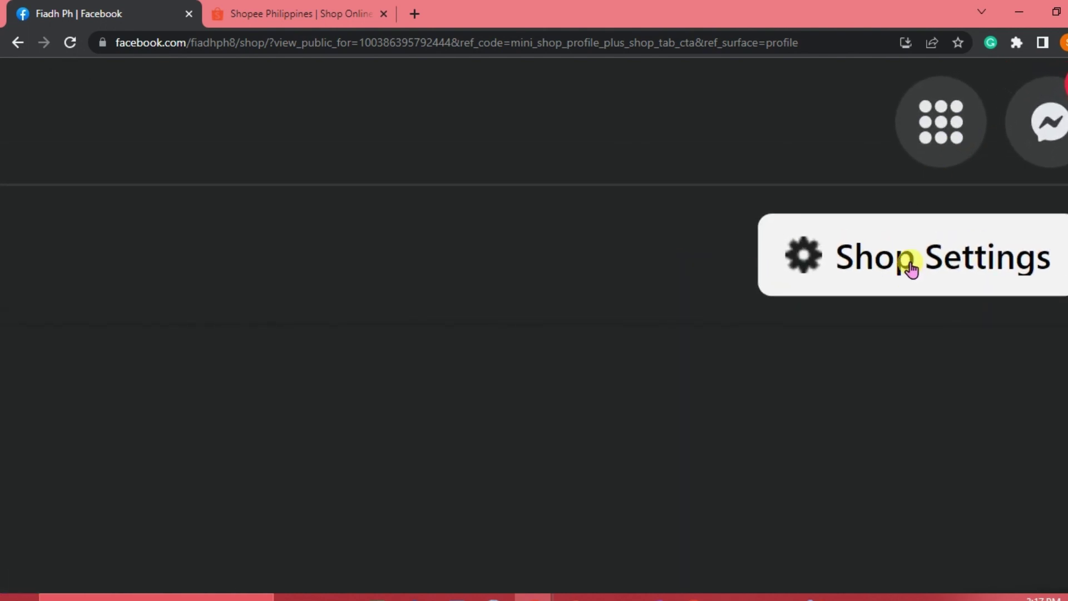
{"action": "left_click", "coordinate": [910, 264]}
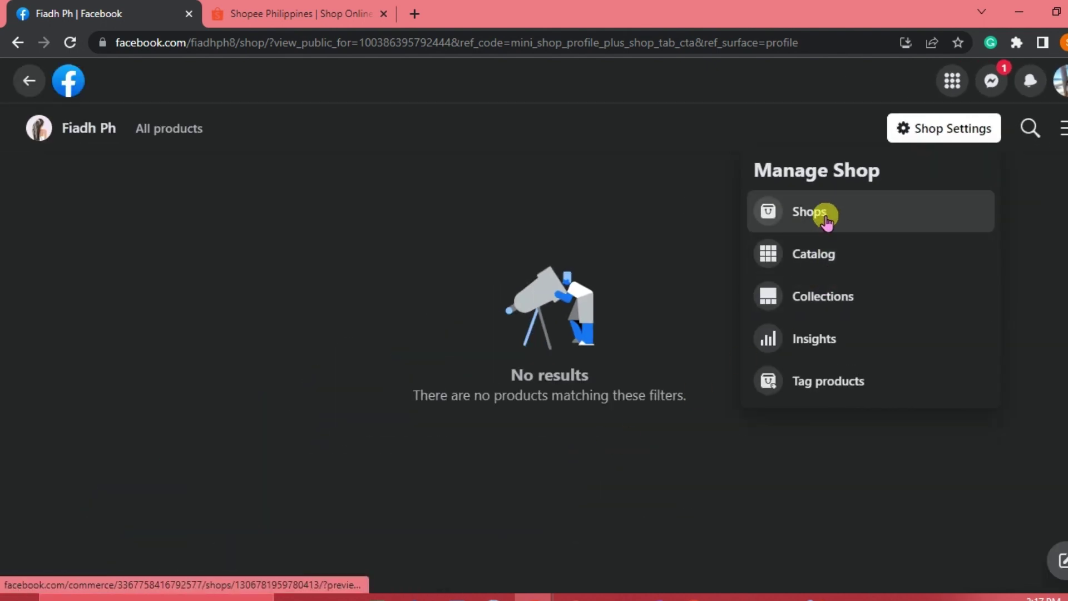
{"action": "left_click", "coordinate": [828, 218]}
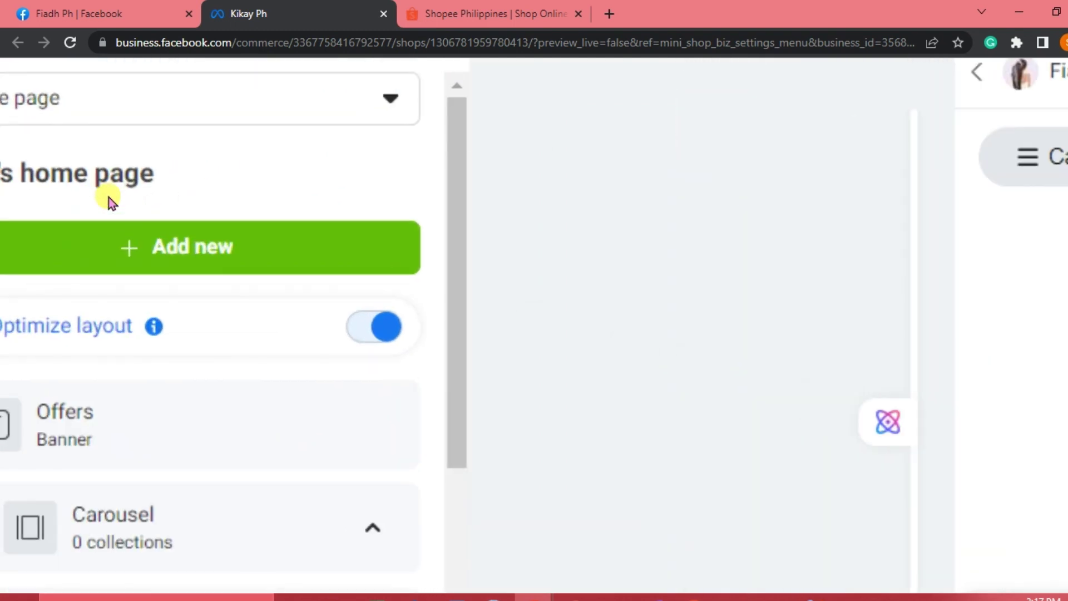
Check the Add new options, then select the Offers banner row to show Shop inventory.
{"action": "left_click", "coordinate": [268, 260]}
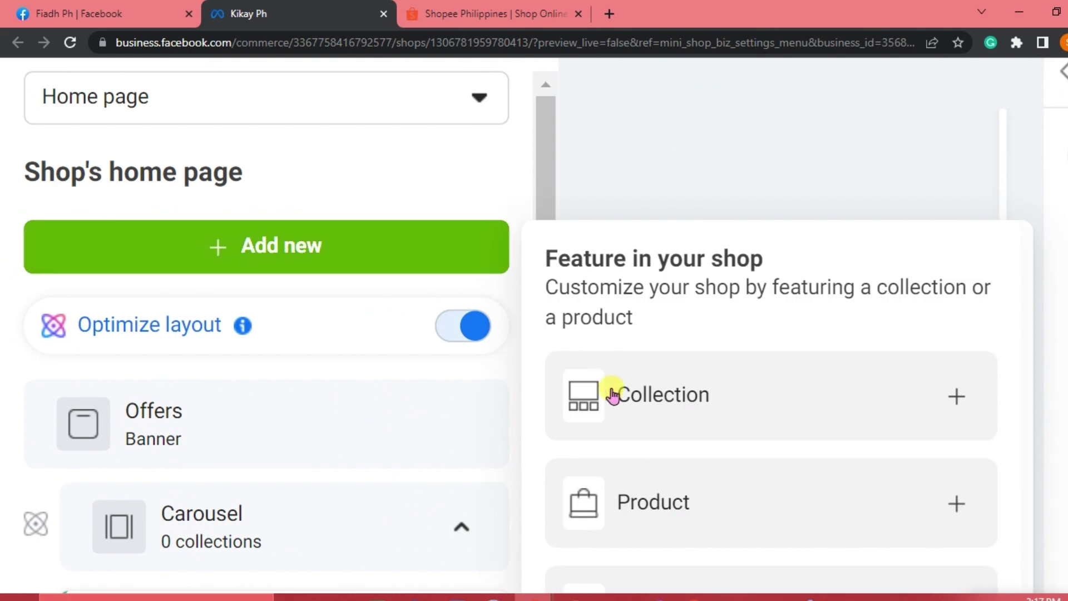
{"action": "scroll", "coordinate": [693, 400], "scroll_direction": "down", "scroll_amount": 3}
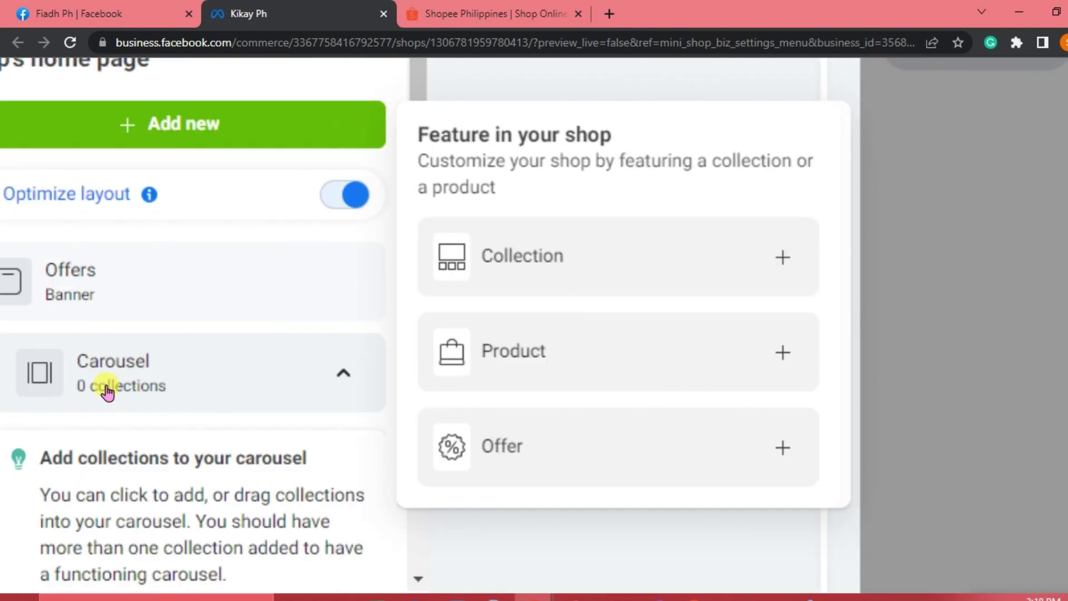
{"action": "scroll", "coordinate": [107, 391], "scroll_direction": "up", "scroll_amount": 3}
{"action": "scroll", "coordinate": [105, 386], "scroll_direction": "left", "scroll_amount": 1}
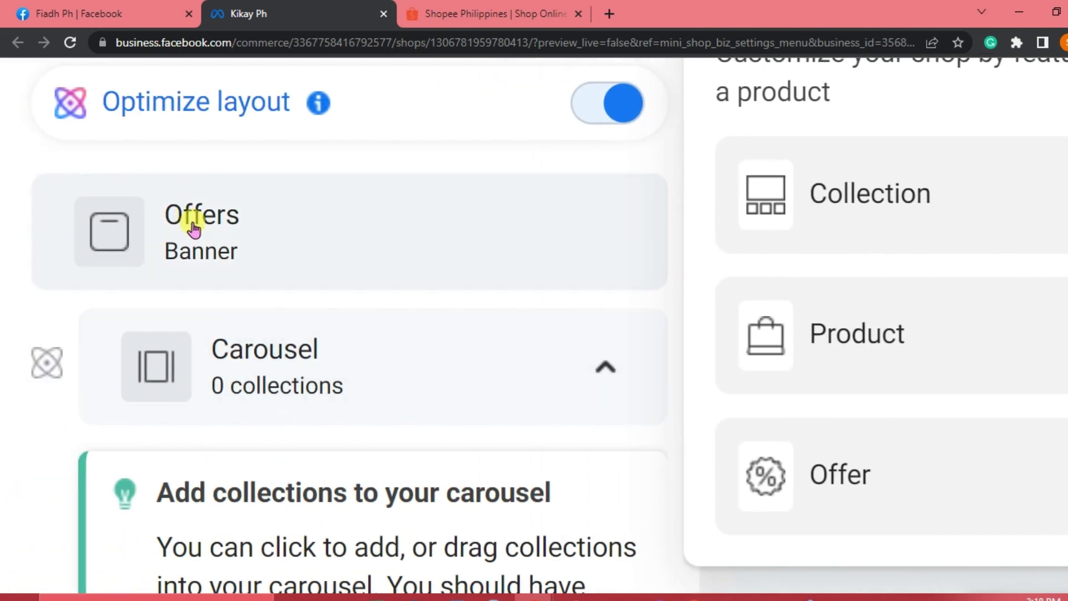
{"action": "left_click", "coordinate": [193, 228]}
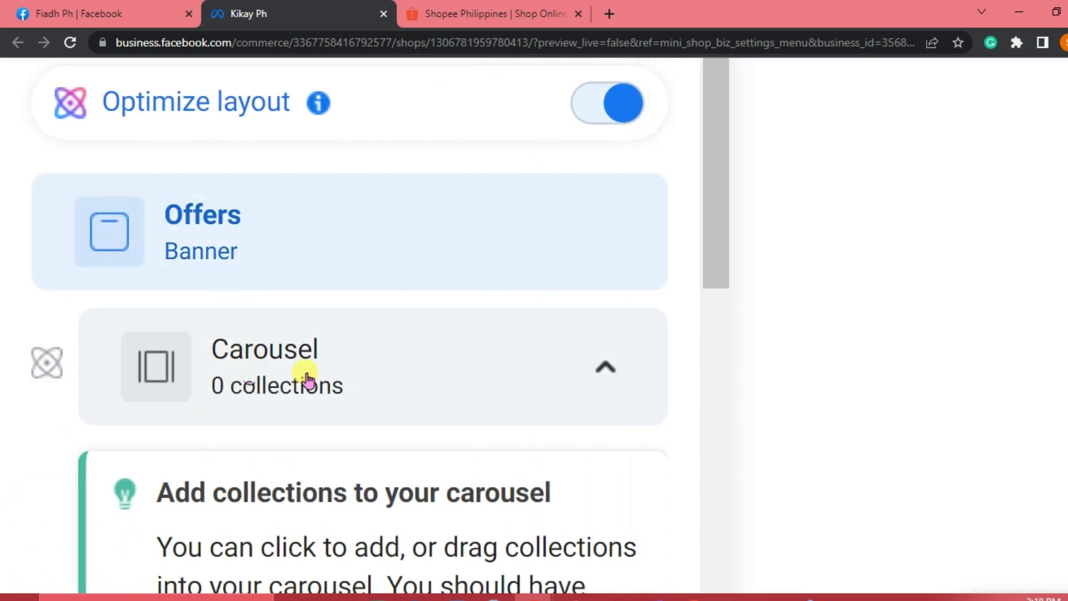
{"action": "scroll", "coordinate": [306, 375], "scroll_direction": "down", "scroll_amount": 1}
{"action": "key", "text": "ctrl+0"}
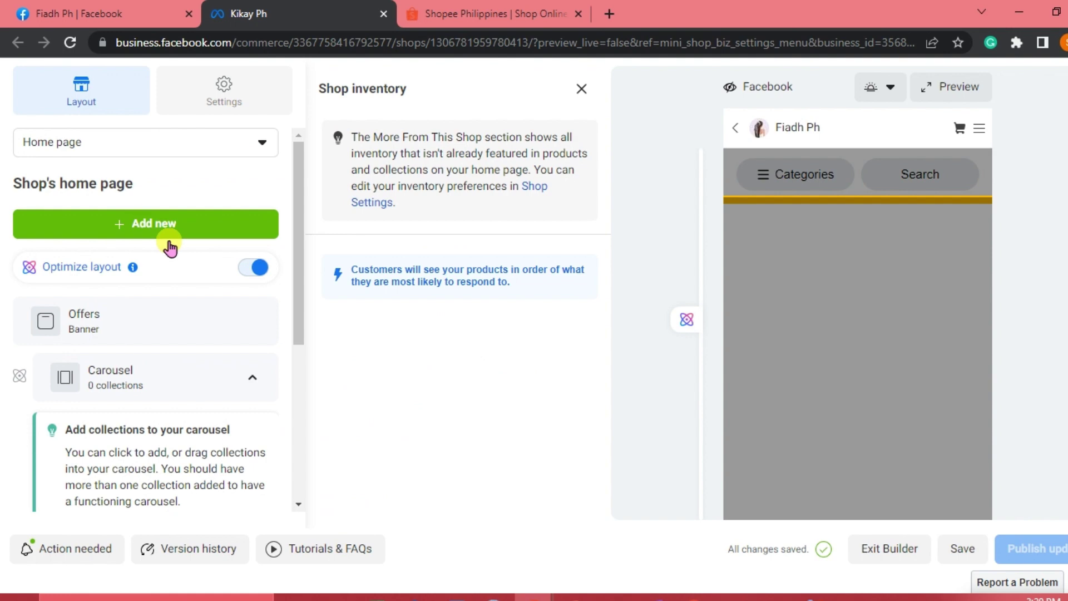
Add a featured Product section using Manually Select Product and confirm.
{"action": "scroll", "coordinate": [161, 234], "scroll_direction": "up", "scroll_amount": 3}
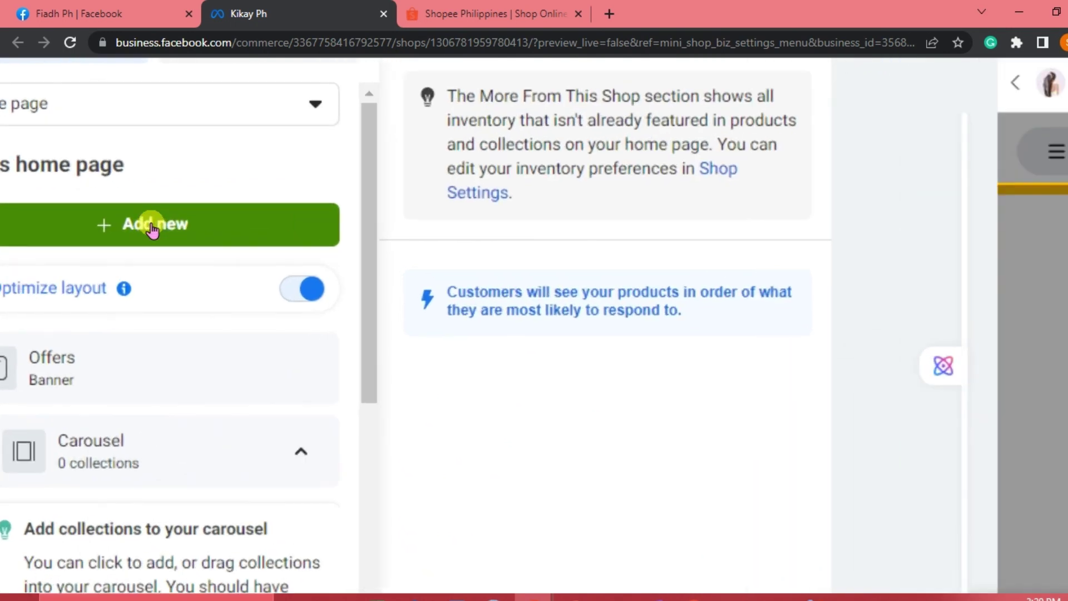
{"action": "scroll", "coordinate": [150, 226], "scroll_direction": "left", "scroll_amount": 1}
{"action": "left_click", "coordinate": [193, 229]}
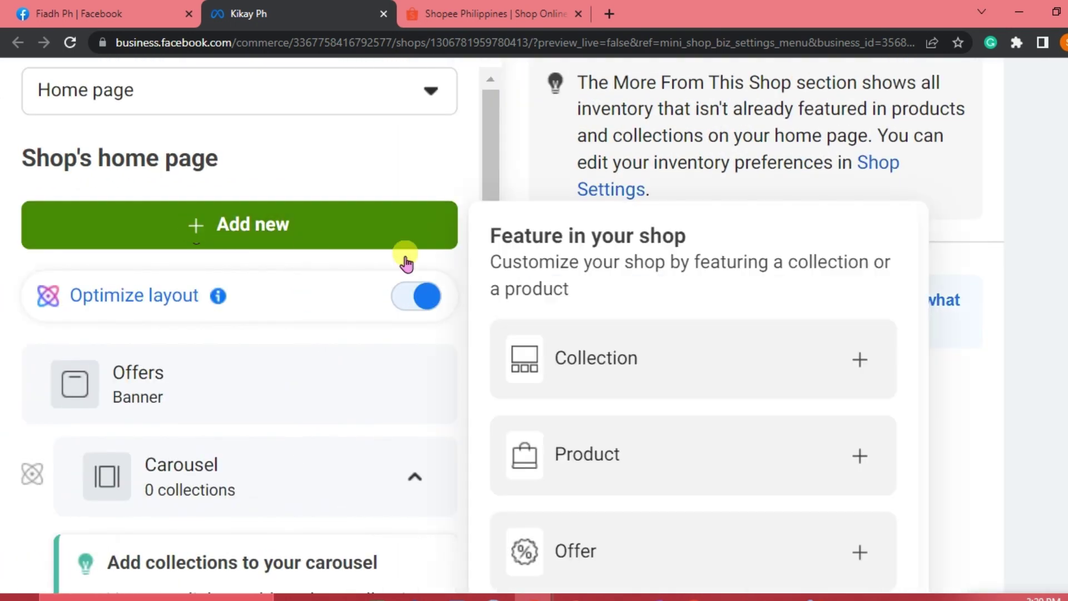
{"action": "left_click", "coordinate": [589, 463]}
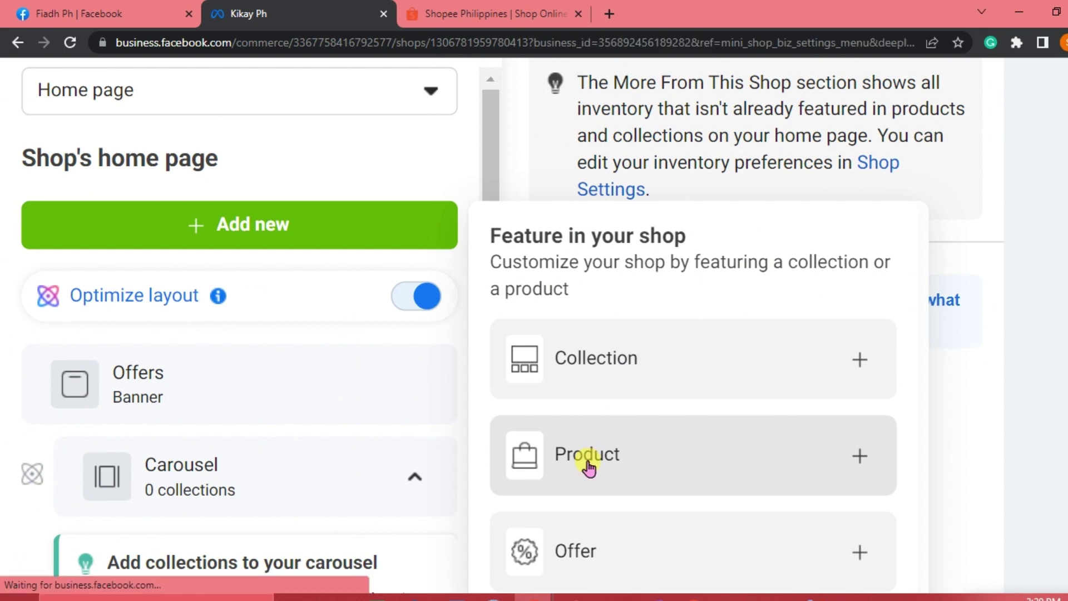
{"action": "scroll", "coordinate": [855, 370], "scroll_direction": "down", "scroll_amount": 3}
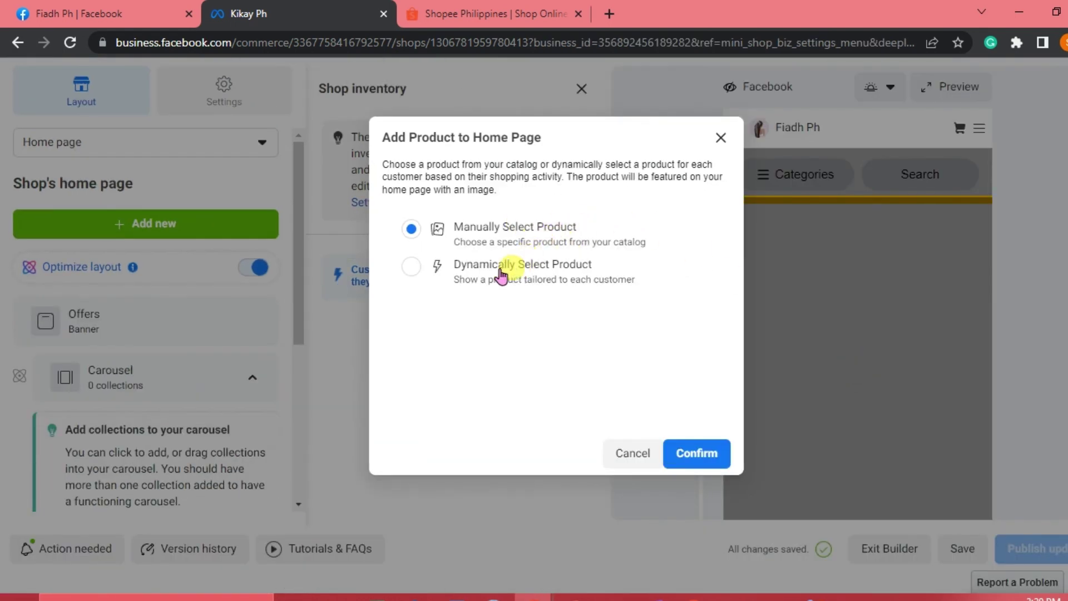
{"action": "scroll", "coordinate": [540, 290], "scroll_direction": "up", "scroll_amount": 3}
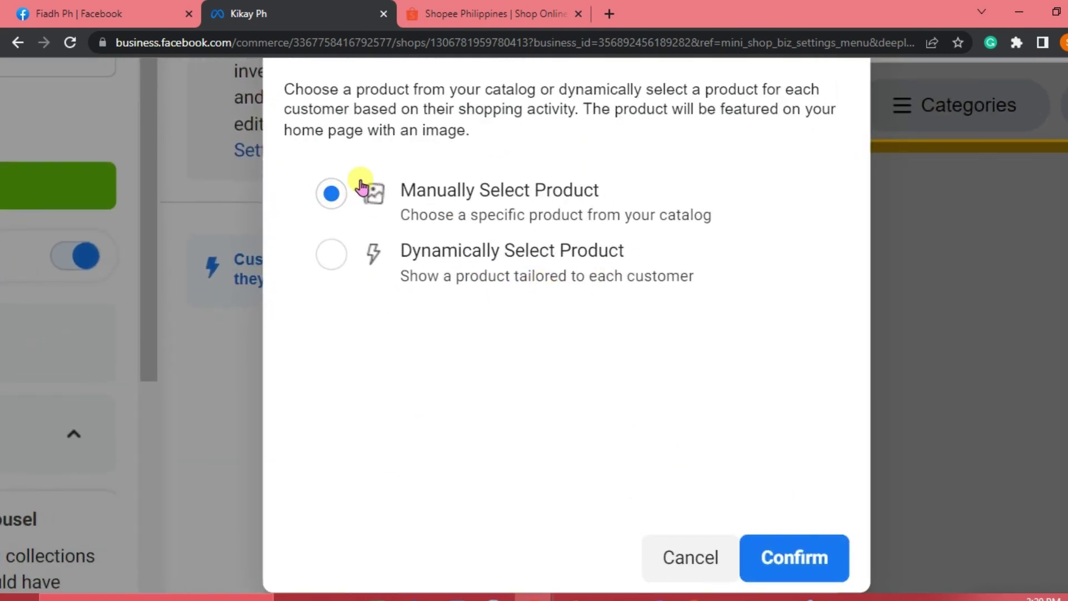
{"action": "left_click", "coordinate": [797, 563]}
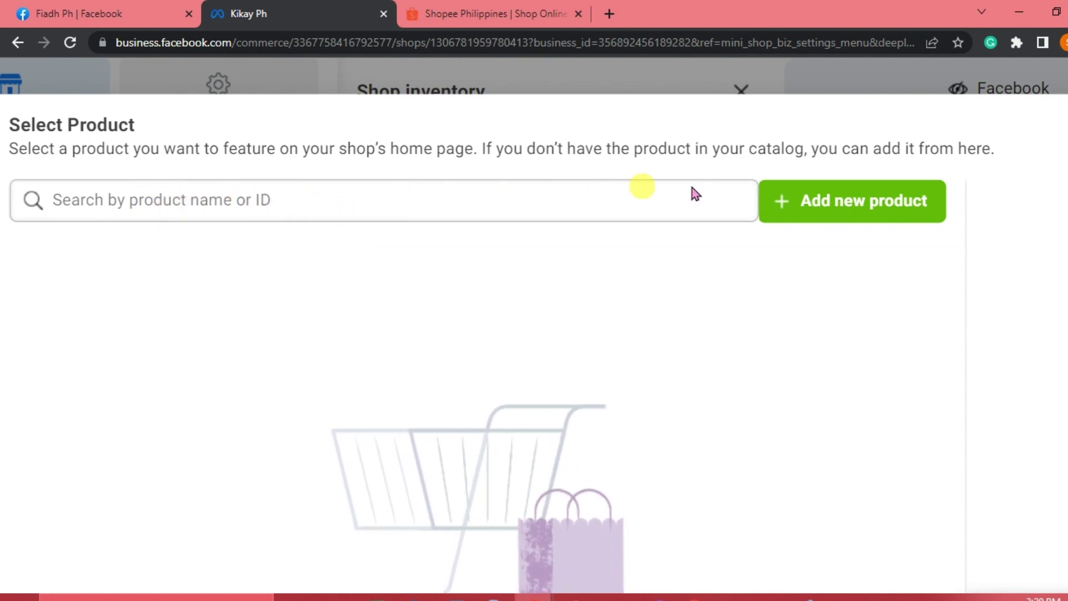
Start a new catalog product and add a second empty item row to the grid.
{"action": "left_click", "coordinate": [864, 204]}
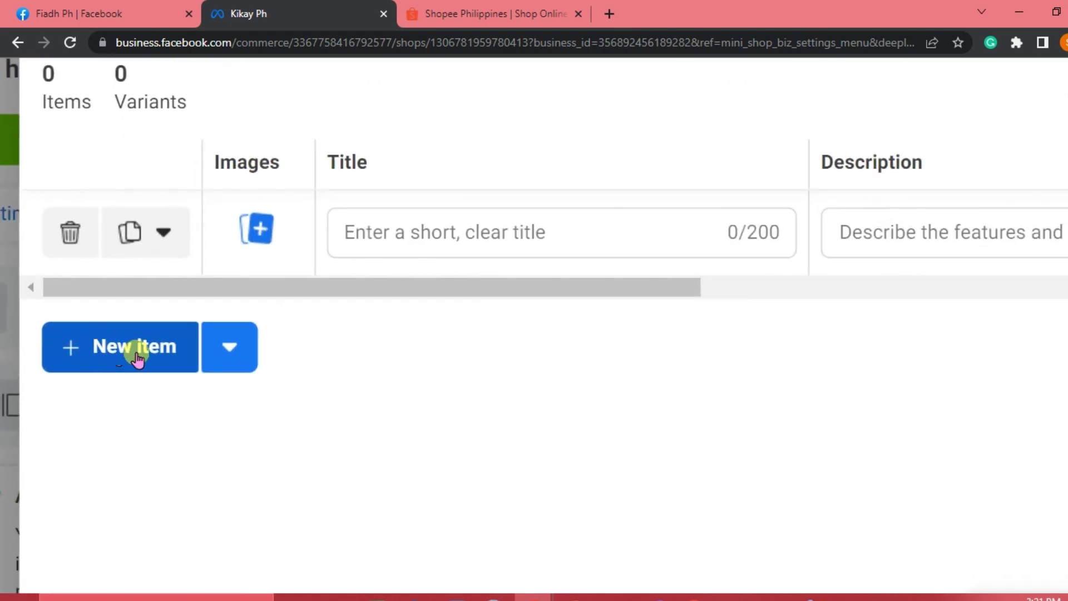
{"action": "left_click", "coordinate": [133, 346]}
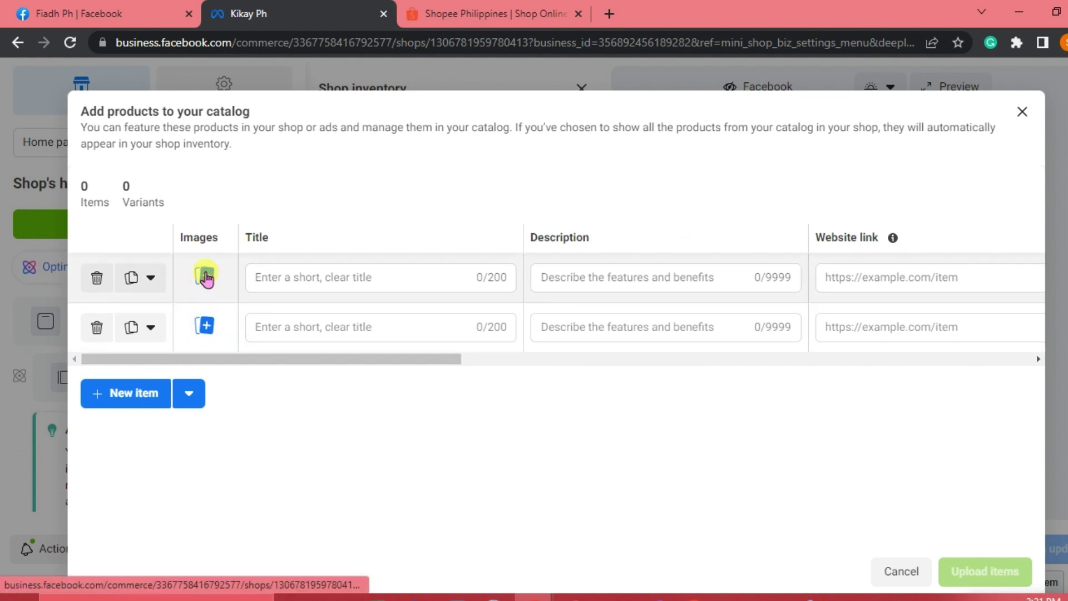
Upload the light blue wide-leg jeans photo from the computer as the first row's image and save.
{"action": "left_click", "coordinate": [206, 276]}
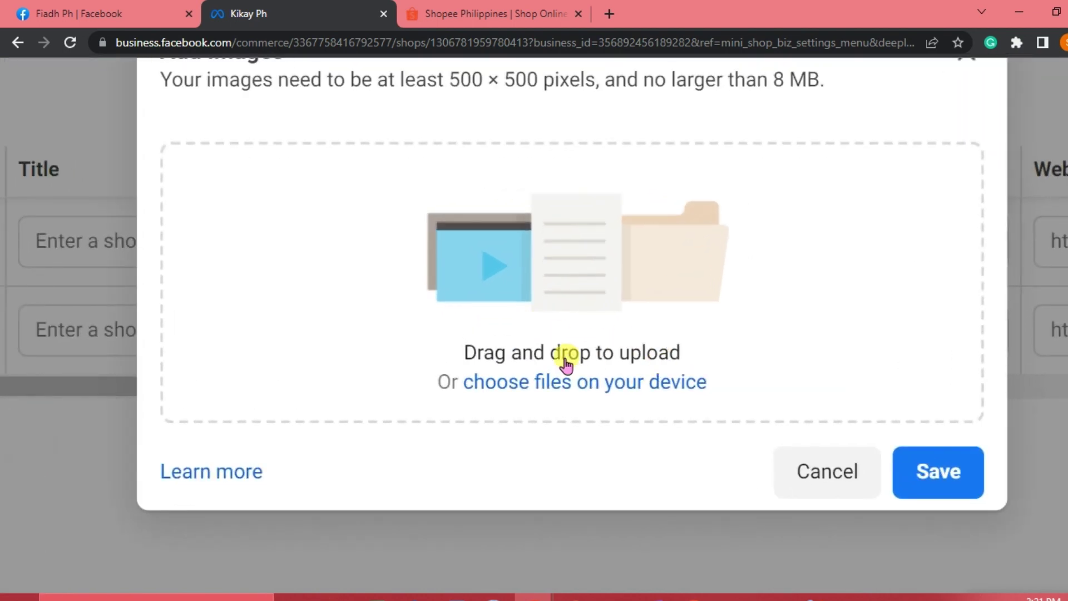
{"action": "left_click", "coordinate": [612, 383]}
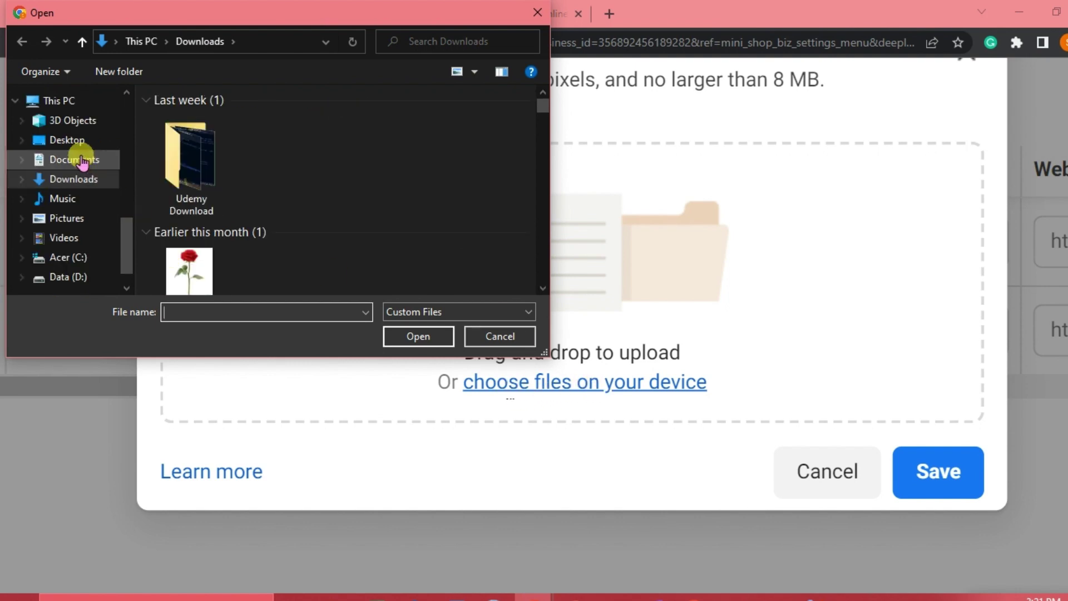
{"action": "scroll", "coordinate": [72, 150], "scroll_direction": "up", "scroll_amount": 4}
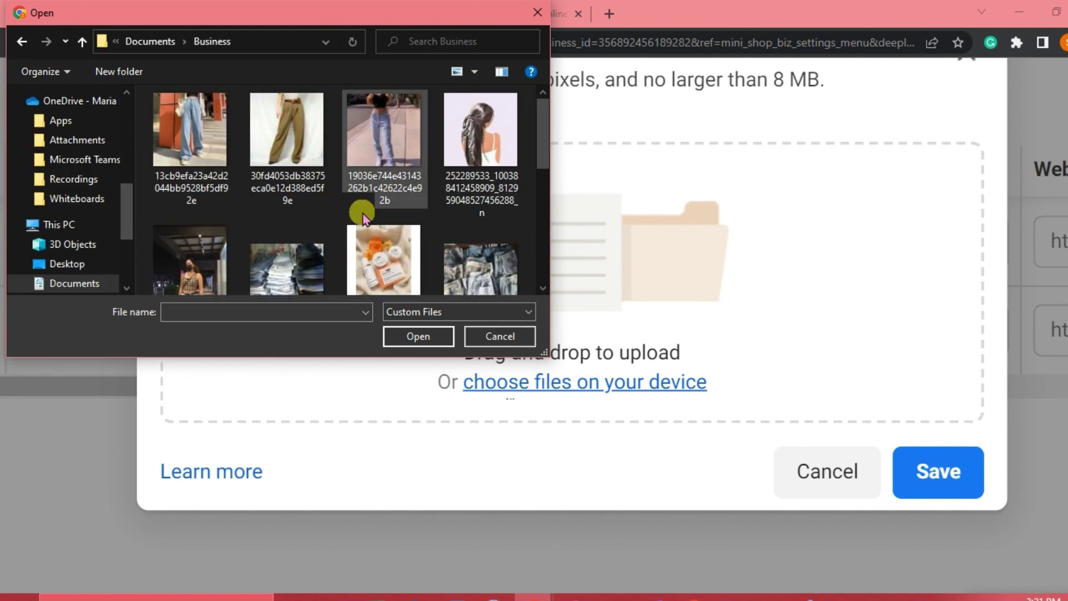
{"action": "scroll", "coordinate": [362, 213], "scroll_direction": "down", "scroll_amount": 2}
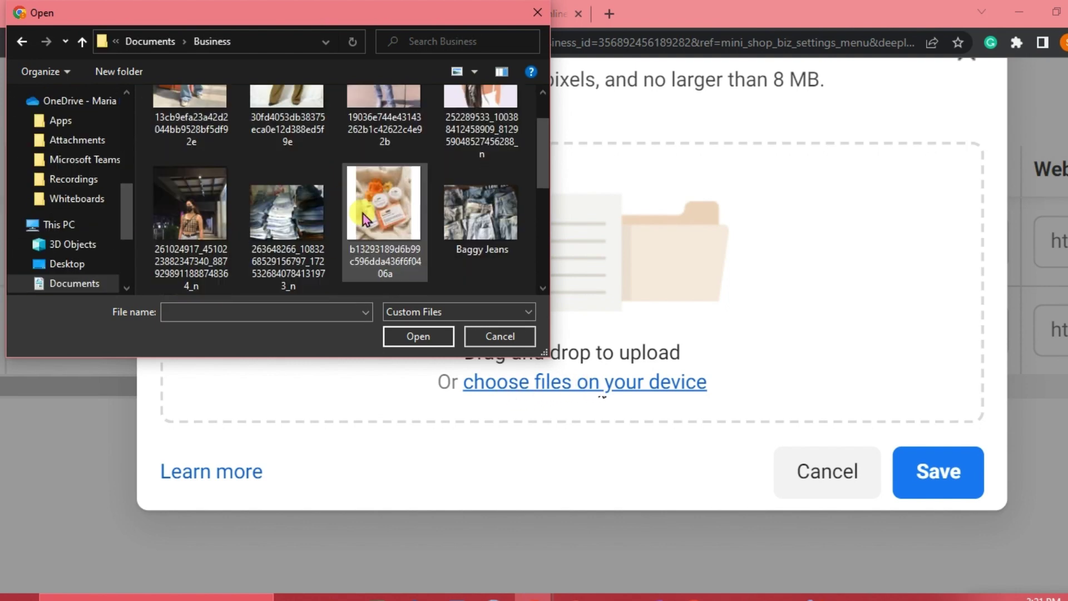
{"action": "scroll", "coordinate": [330, 196], "scroll_direction": "up", "scroll_amount": 3}
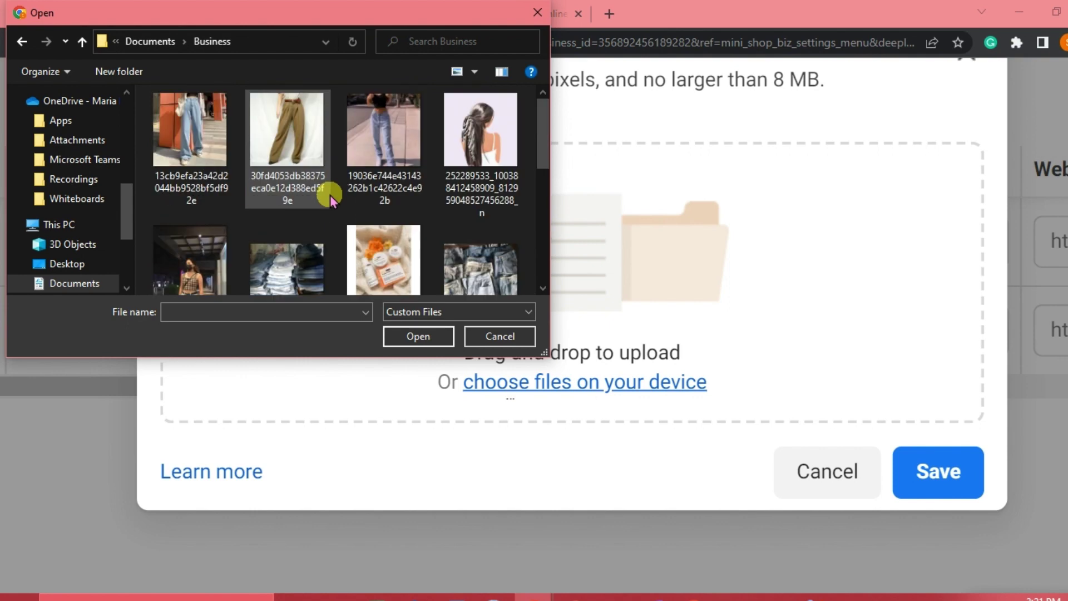
{"action": "left_click", "coordinate": [201, 131]}
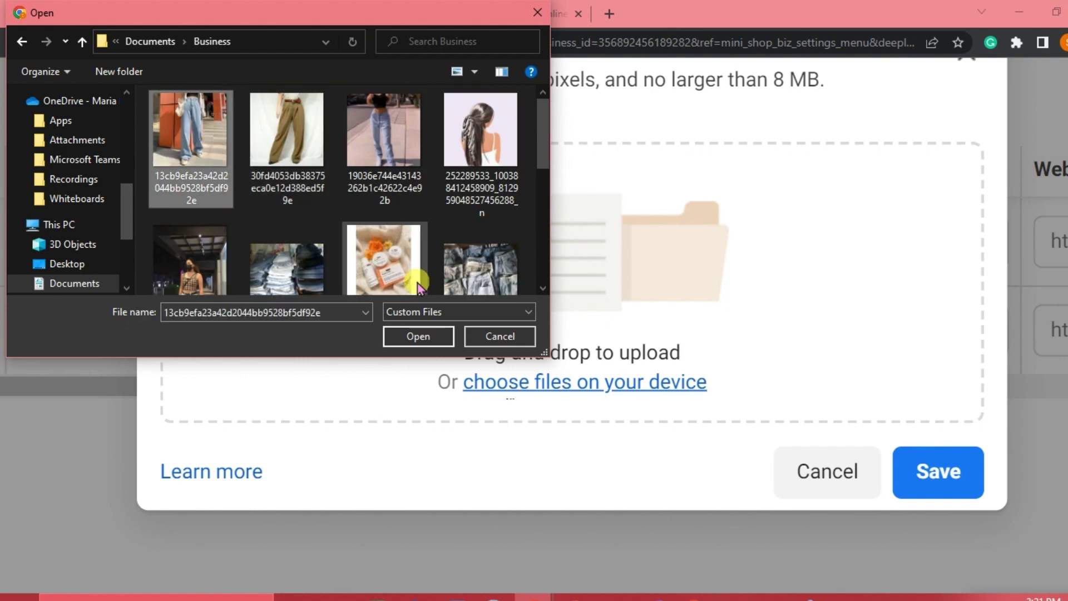
{"action": "left_click", "coordinate": [417, 338]}
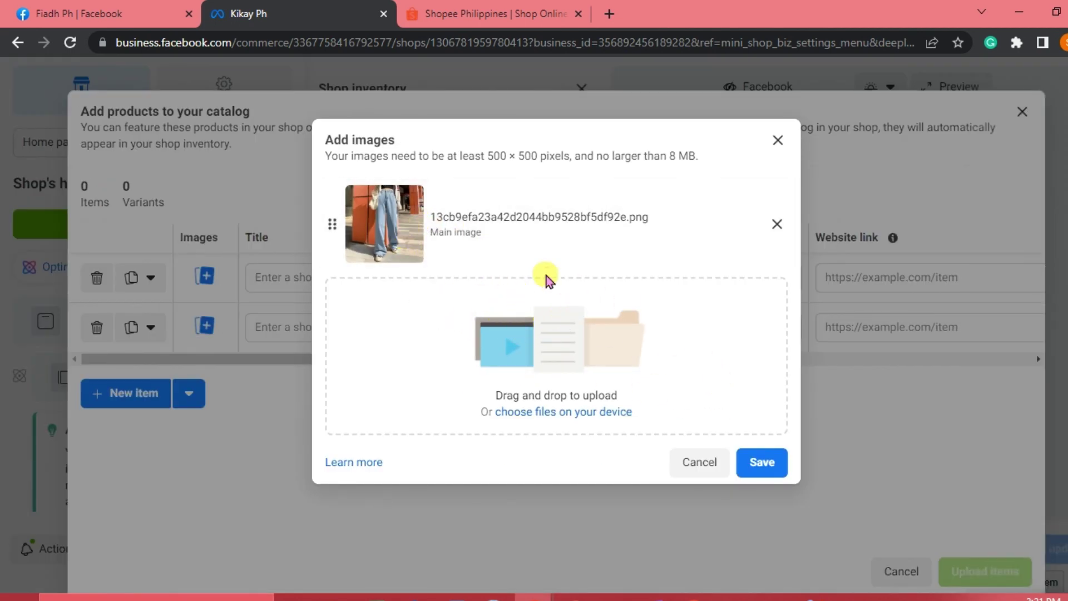
{"action": "scroll", "coordinate": [498, 152], "scroll_direction": "up", "scroll_amount": 5}
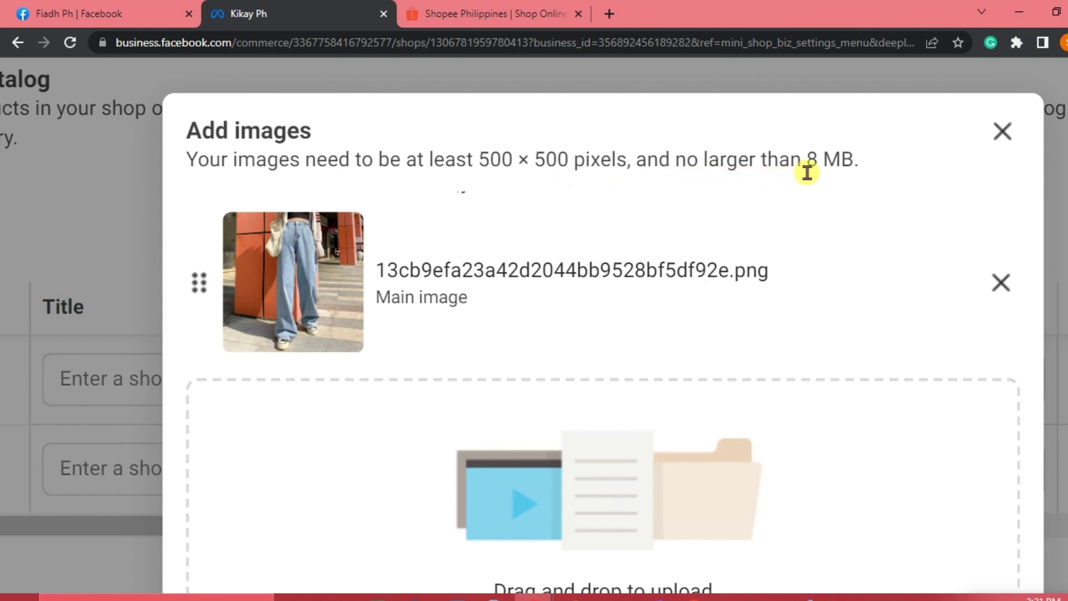
{"action": "scroll", "coordinate": [767, 239], "scroll_direction": "down", "scroll_amount": 5}
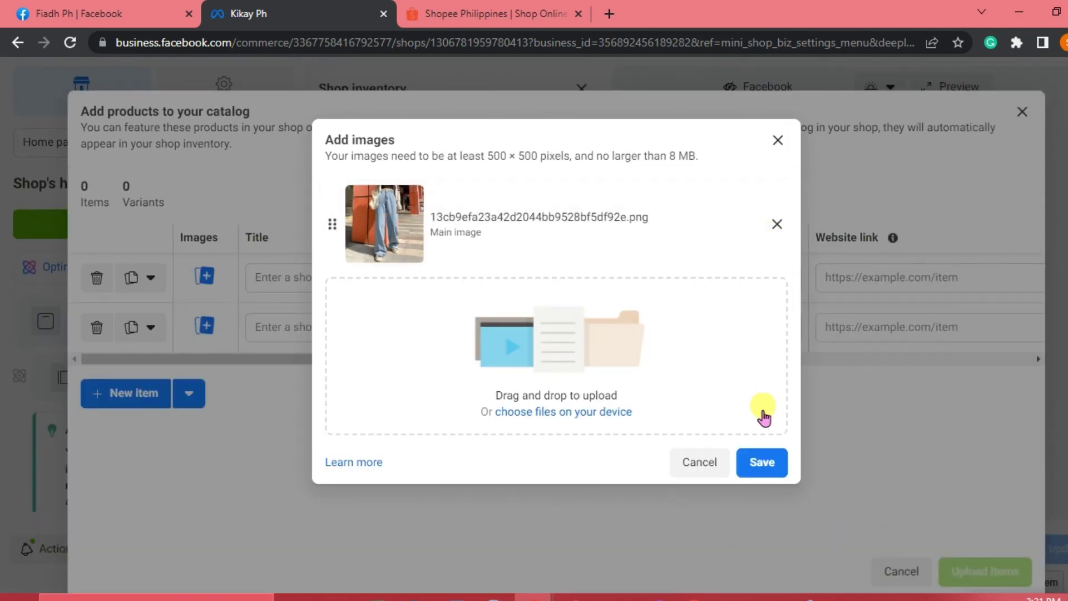
{"action": "left_click", "coordinate": [759, 466]}
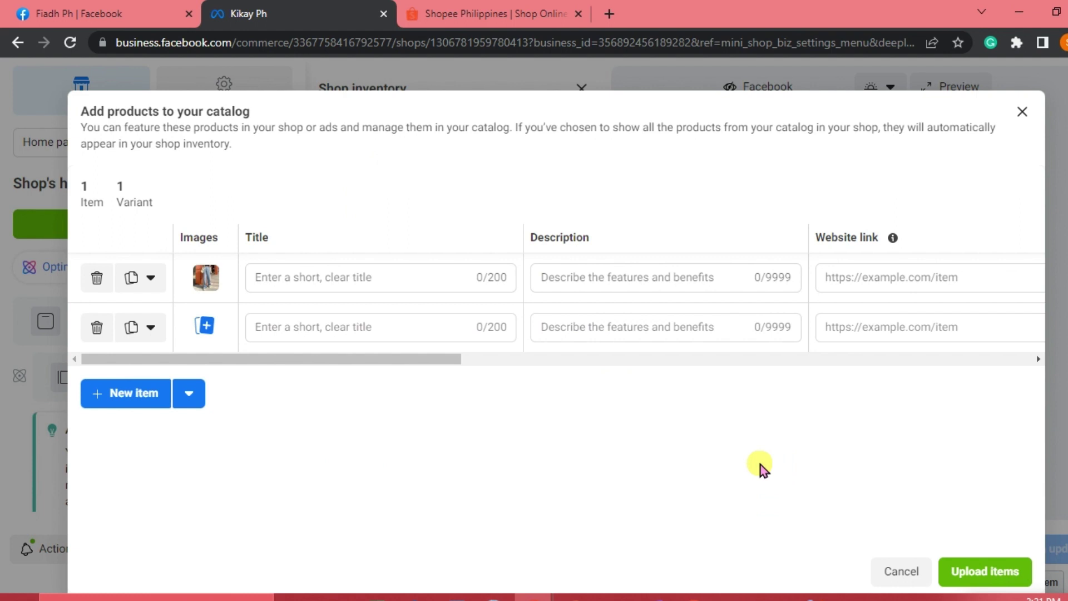
Title the first catalog item 'Baggy Jeans'.
{"action": "scroll", "coordinate": [348, 276], "scroll_direction": "up", "scroll_amount": 3}
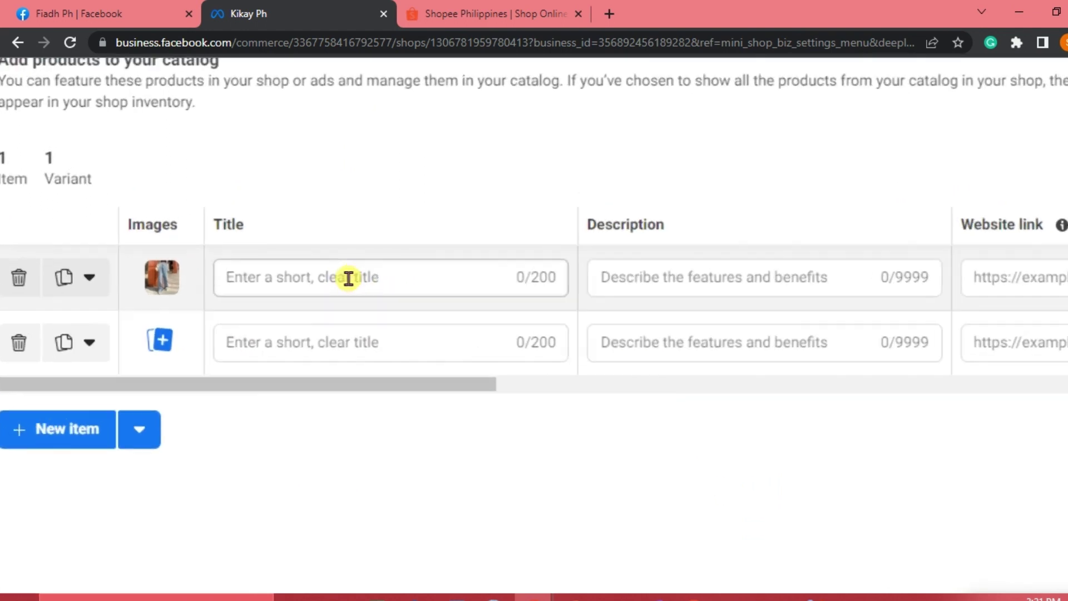
{"action": "left_click", "coordinate": [297, 272]}
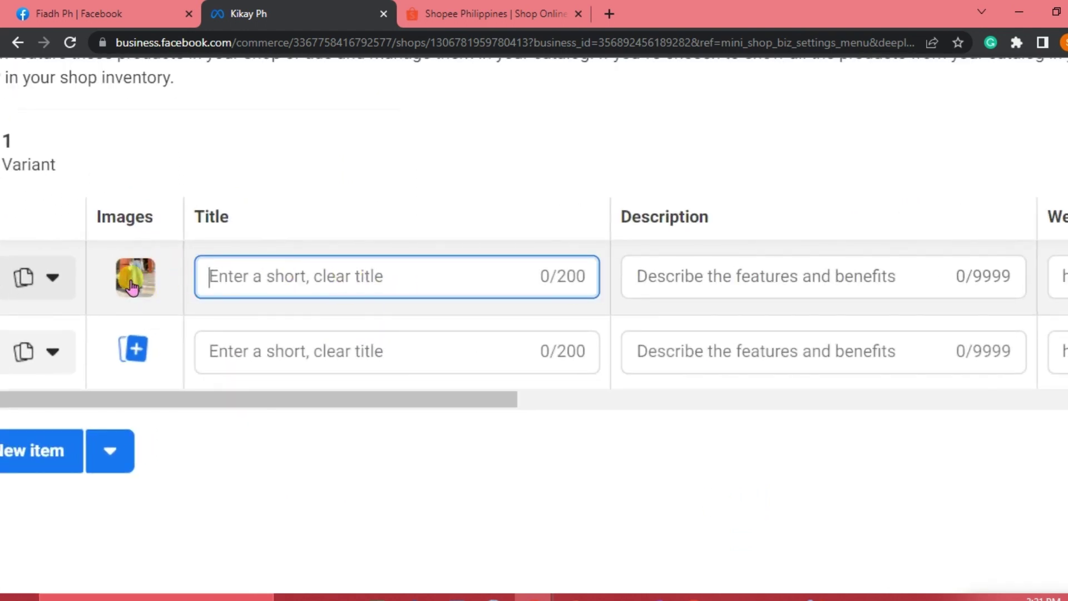
{"action": "type", "text": "Baggy "}
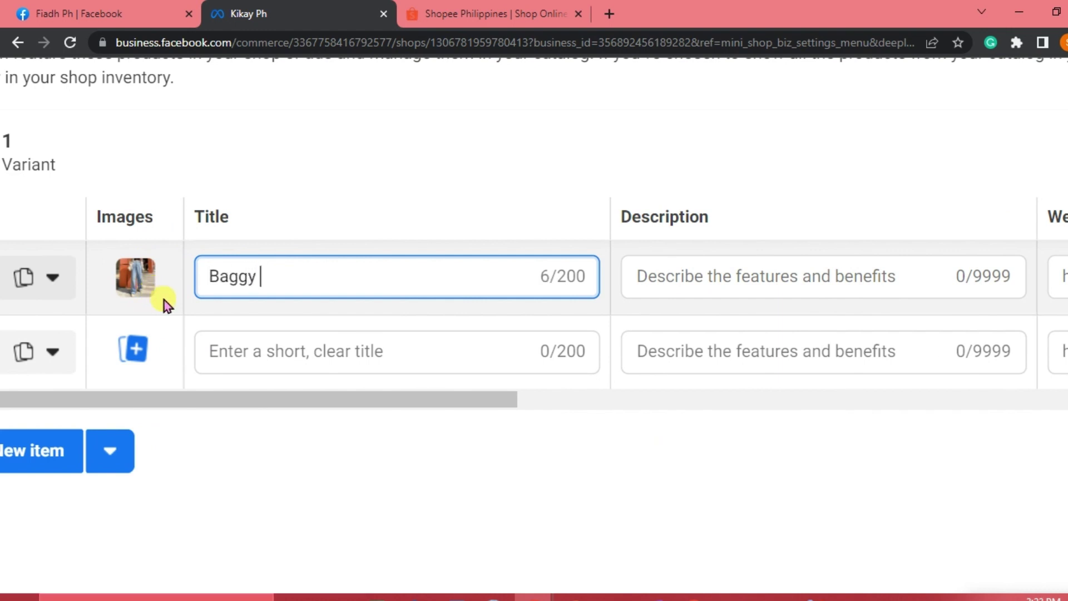
{"action": "type", "text": "Jeans"}
Give Baggy Jeans the description 'Pre-loved items'.
{"action": "scroll", "coordinate": [164, 299], "scroll_direction": "down", "scroll_amount": 3}
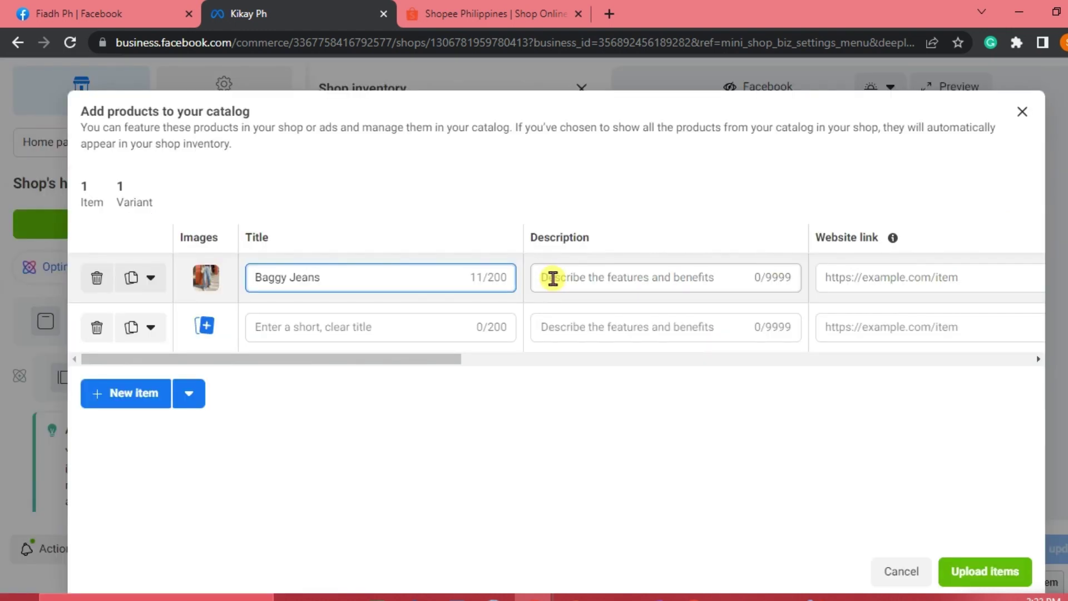
{"action": "left_click", "coordinate": [552, 278]}
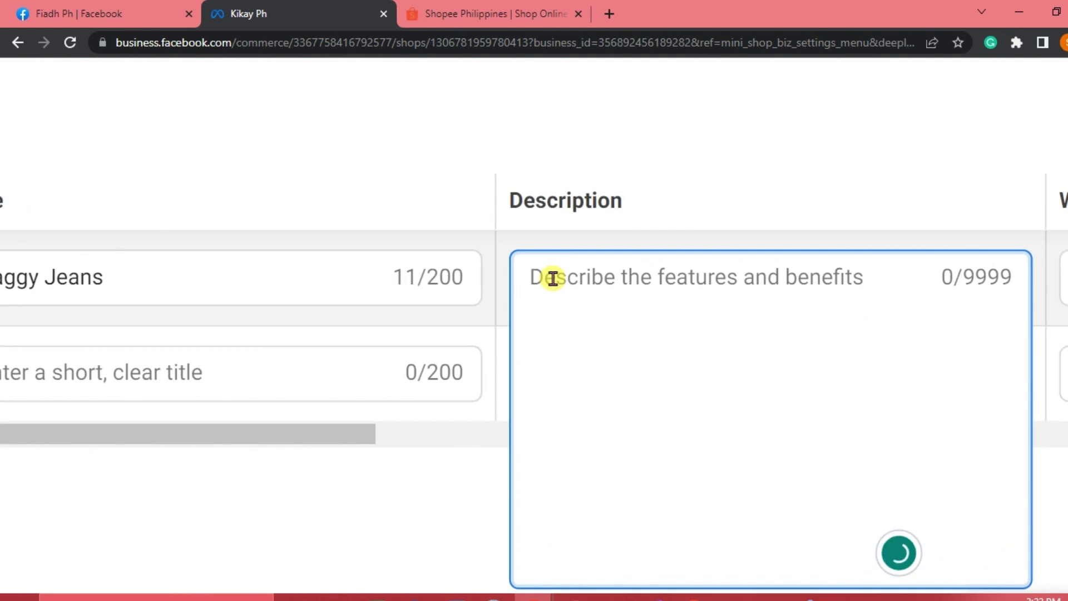
{"action": "type", "text": "T"}
{"action": "key", "text": "BackSpace"}
{"action": "type", "text": "Pre-"}
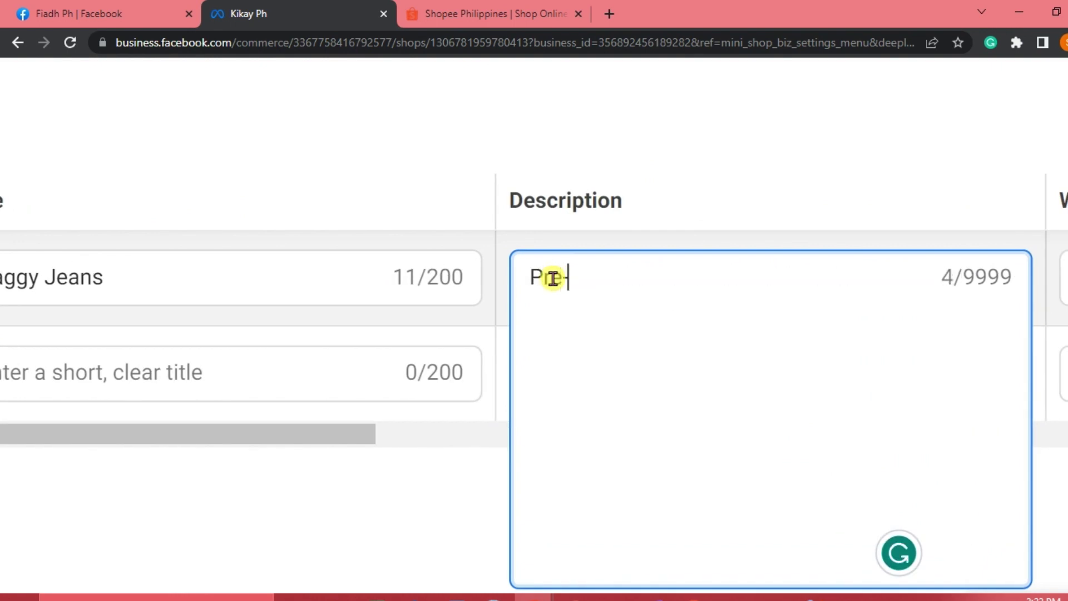
{"action": "type", "text": "loved items"}
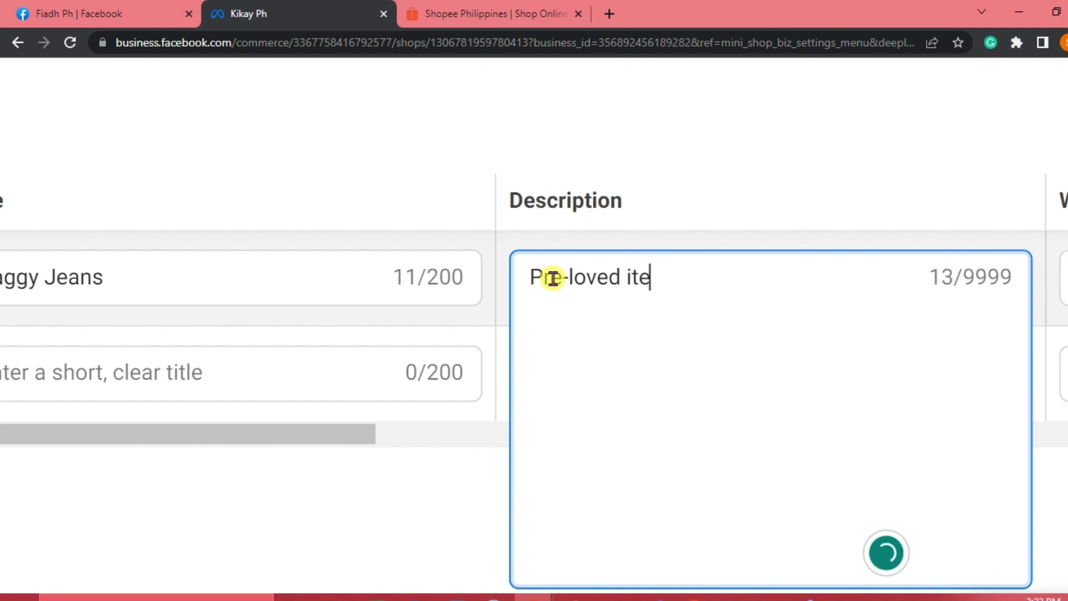
{"action": "left_click", "coordinate": [225, 333]}
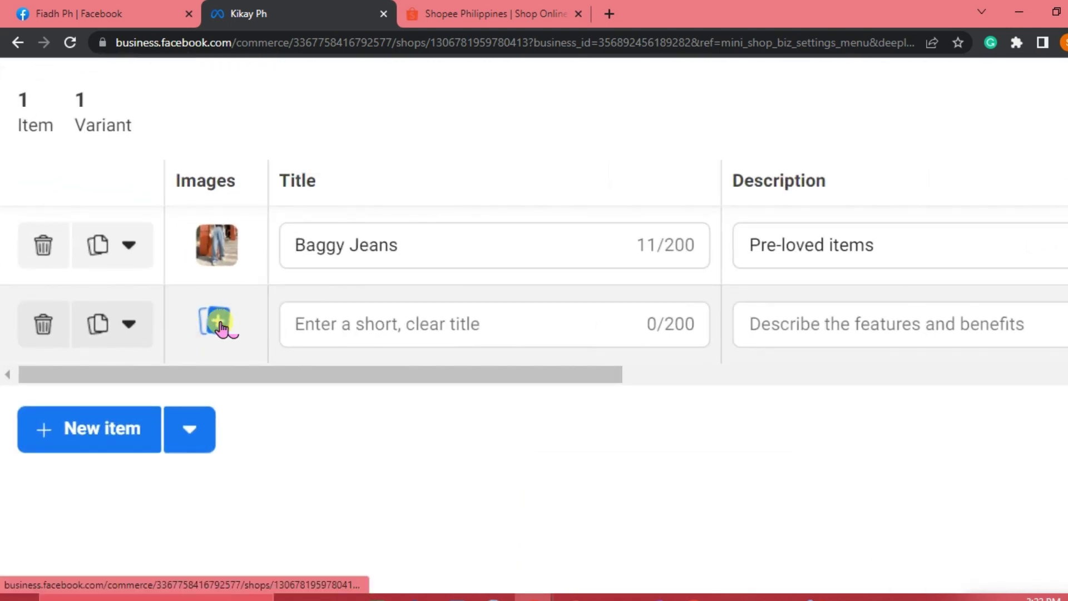
Attach the yellow dress photo from the computer to the second catalog item.
{"action": "left_click", "coordinate": [221, 322]}
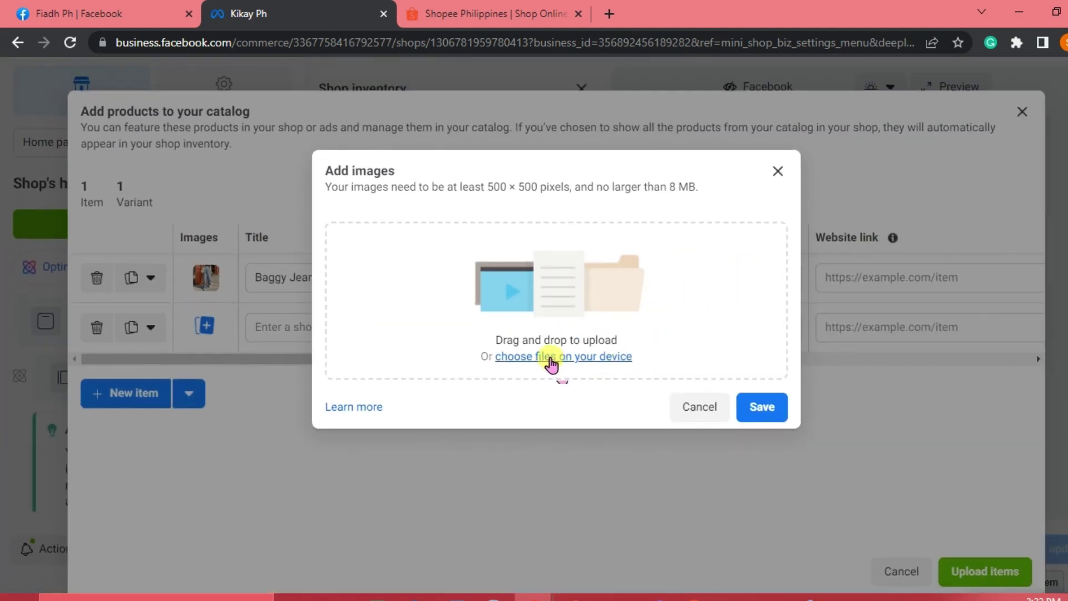
{"action": "left_click", "coordinate": [550, 358]}
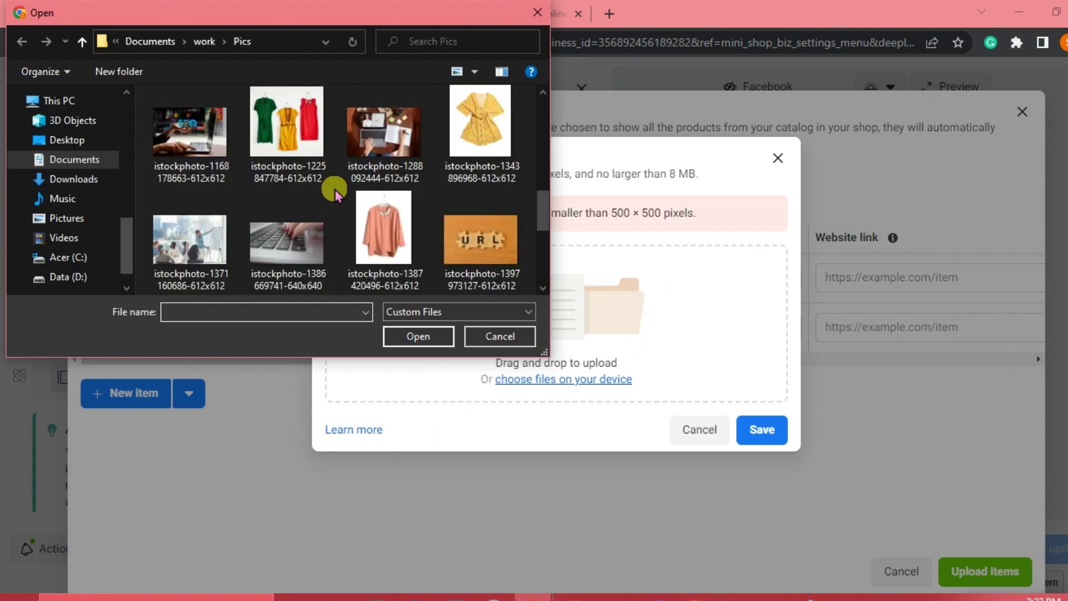
{"action": "left_click", "coordinate": [479, 125]}
{"action": "left_click", "coordinate": [442, 335]}
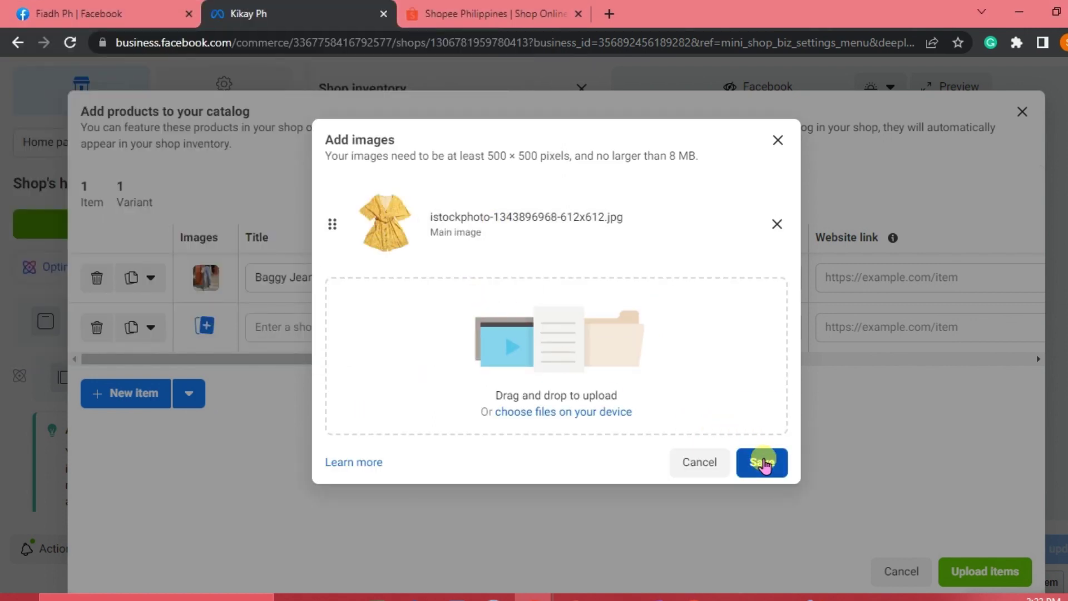
{"action": "left_click", "coordinate": [762, 462]}
Title the second item 'Dress' and describe it as 'Brand new'.
{"action": "left_click", "coordinate": [328, 326]}
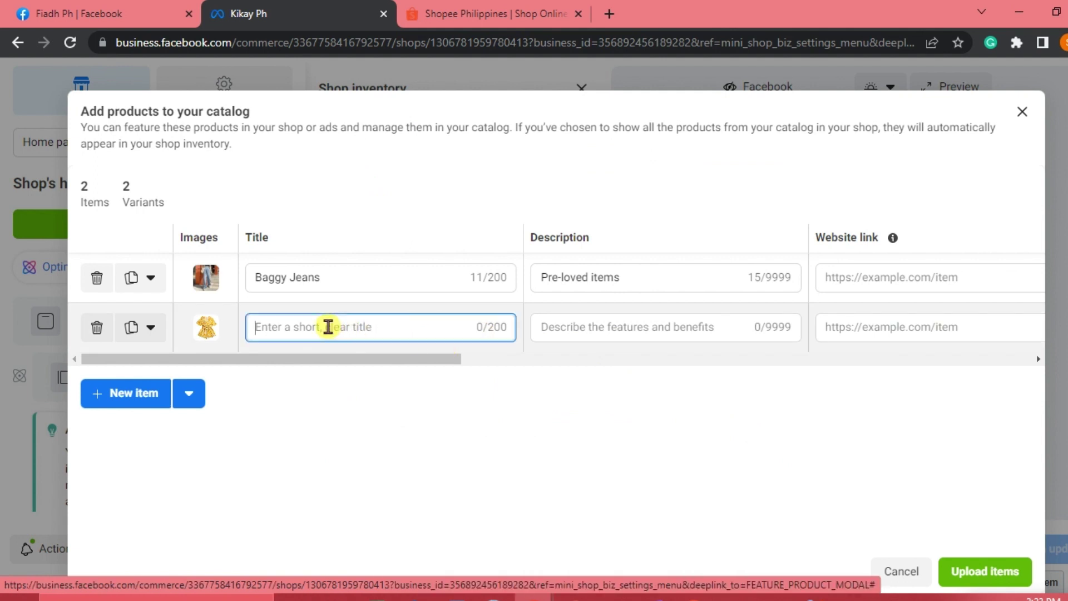
{"action": "type", "text": "Dress"}
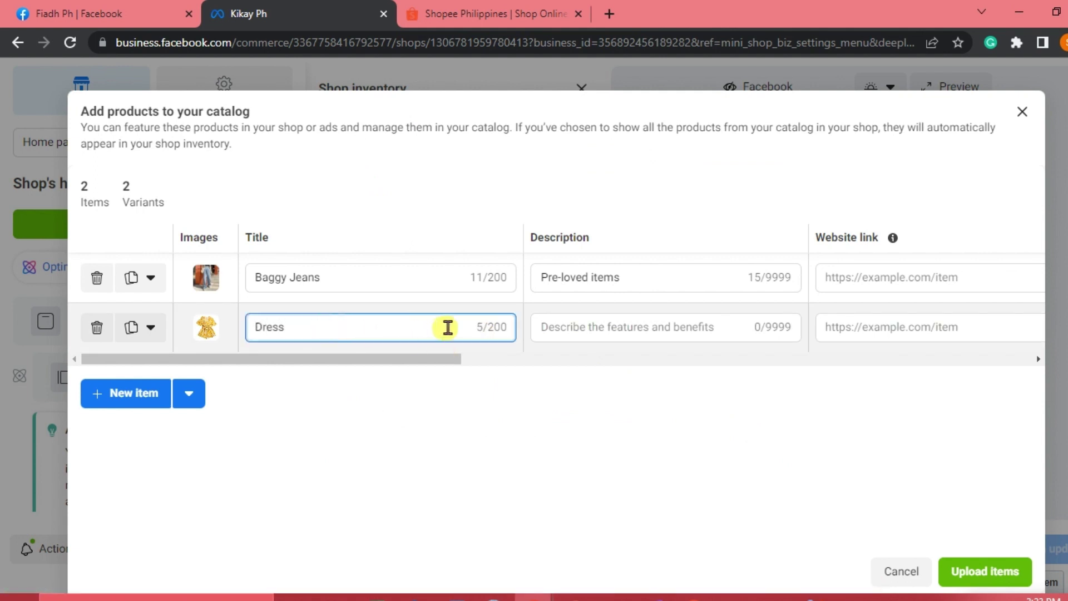
{"action": "left_click", "coordinate": [551, 319]}
{"action": "type", "text": "Brand new"}
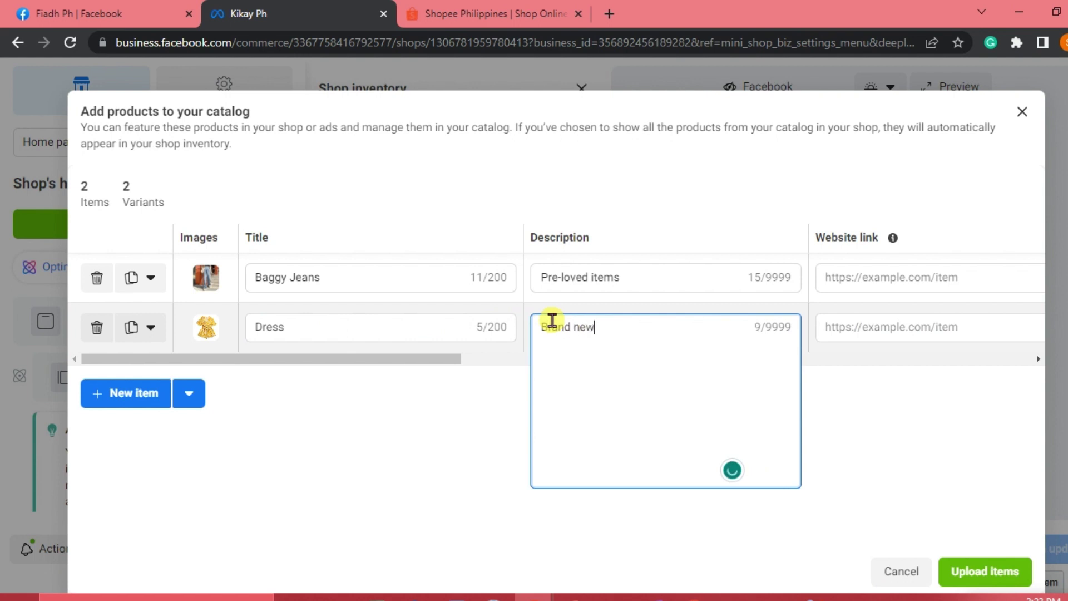
{"action": "left_click", "coordinate": [894, 410]}
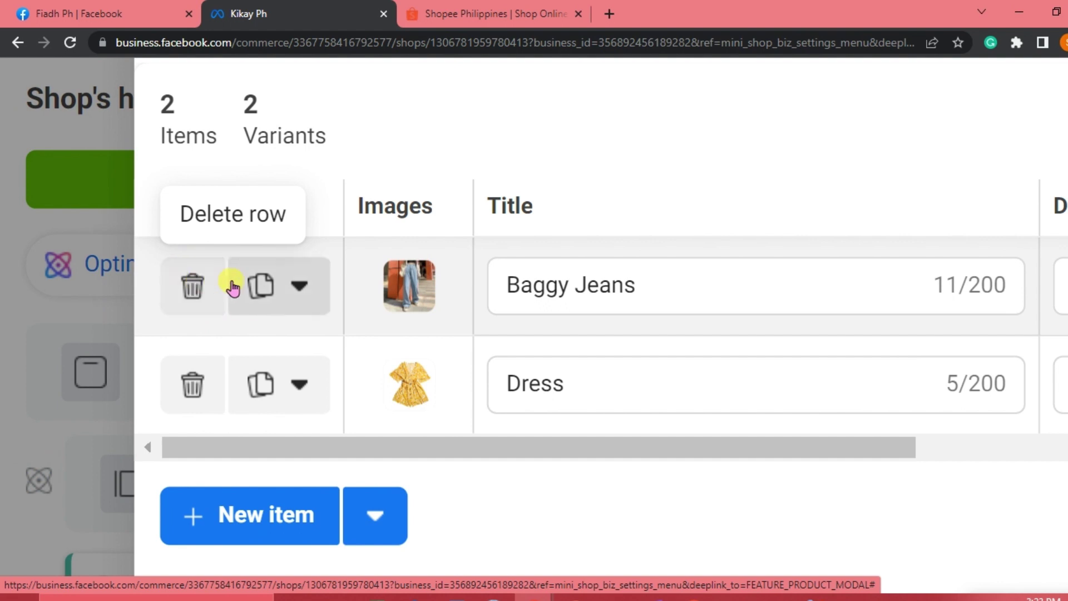
Add a Baggy Jeans variant titled 25-26 and retitle the original 27-28.
{"action": "left_click", "coordinate": [281, 290]}
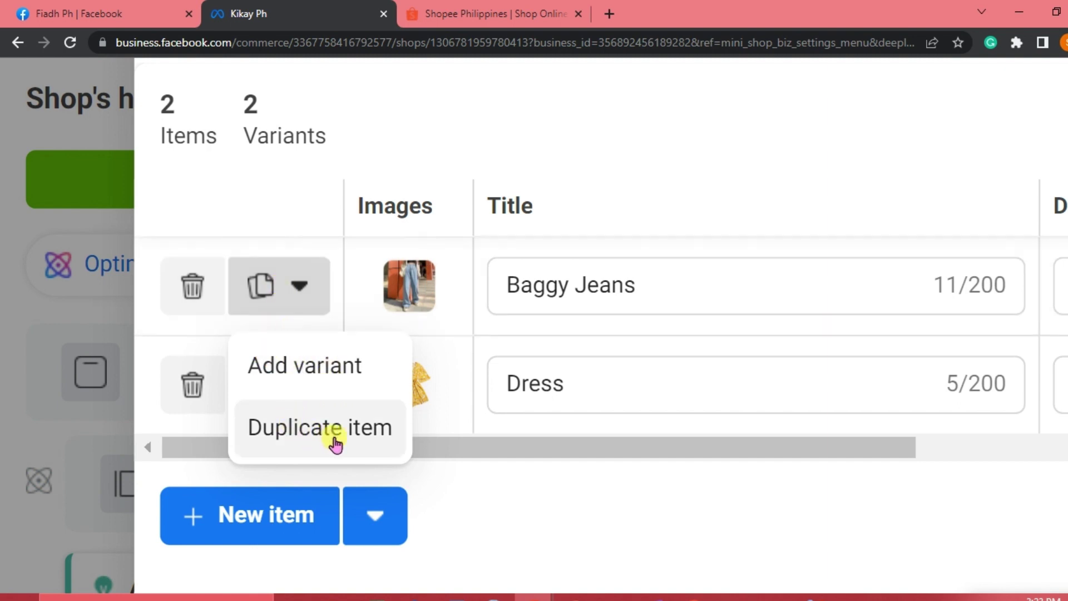
{"action": "left_click", "coordinate": [299, 370]}
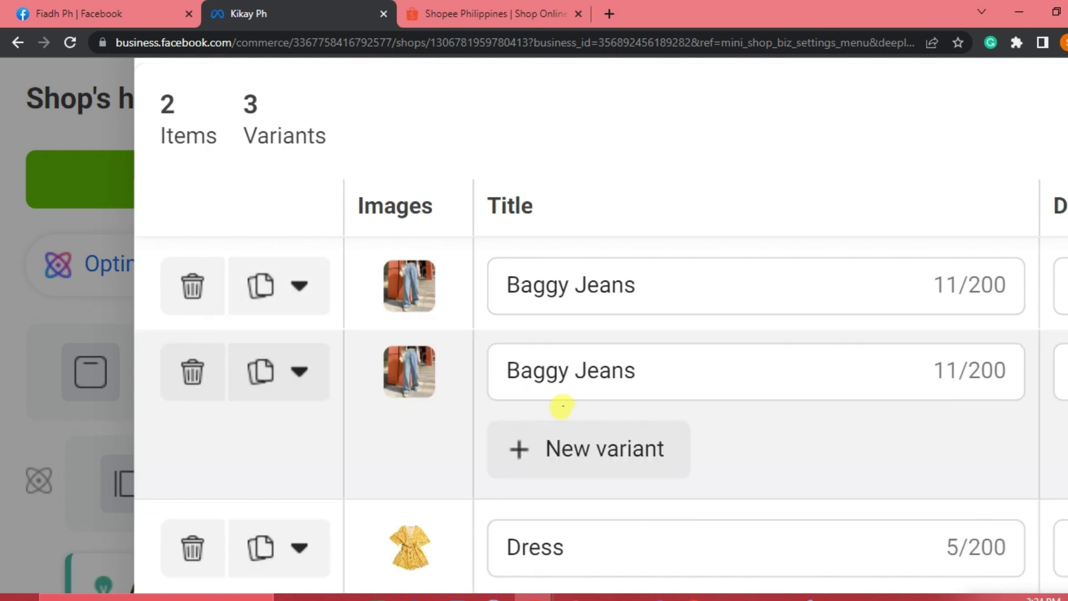
{"action": "left_click", "coordinate": [653, 370]}
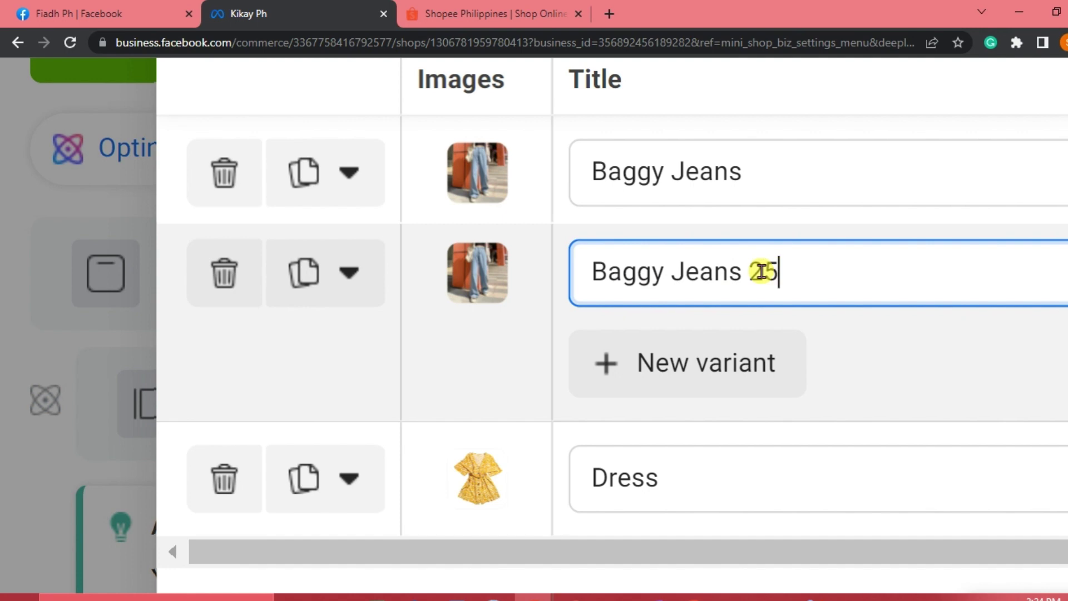
{"action": "type", "text": "25-26"}
{"action": "left_click", "coordinate": [762, 163]}
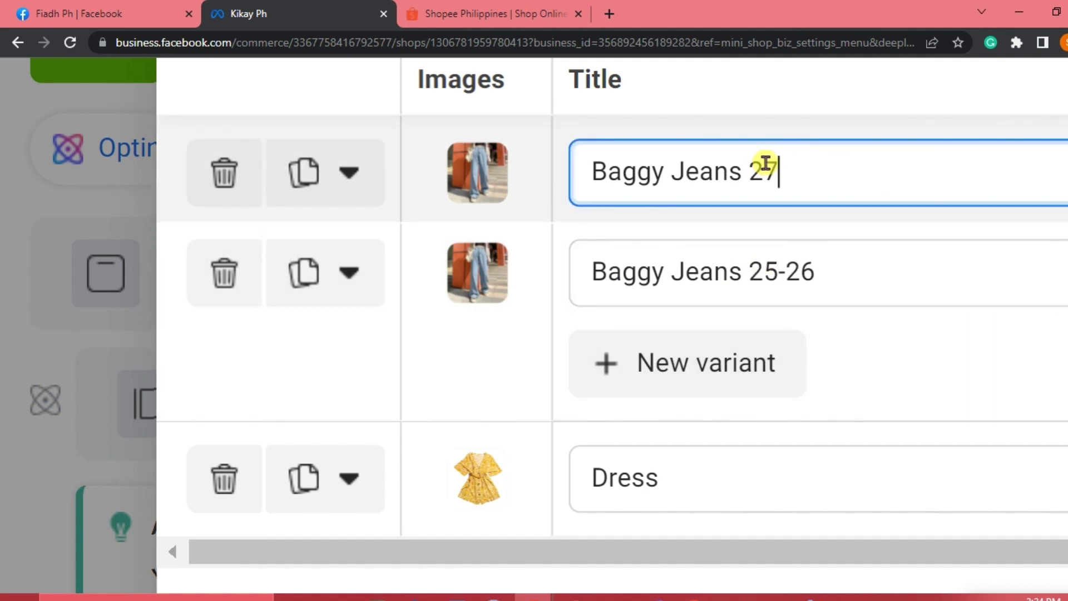
{"action": "type", "text": "27-28"}
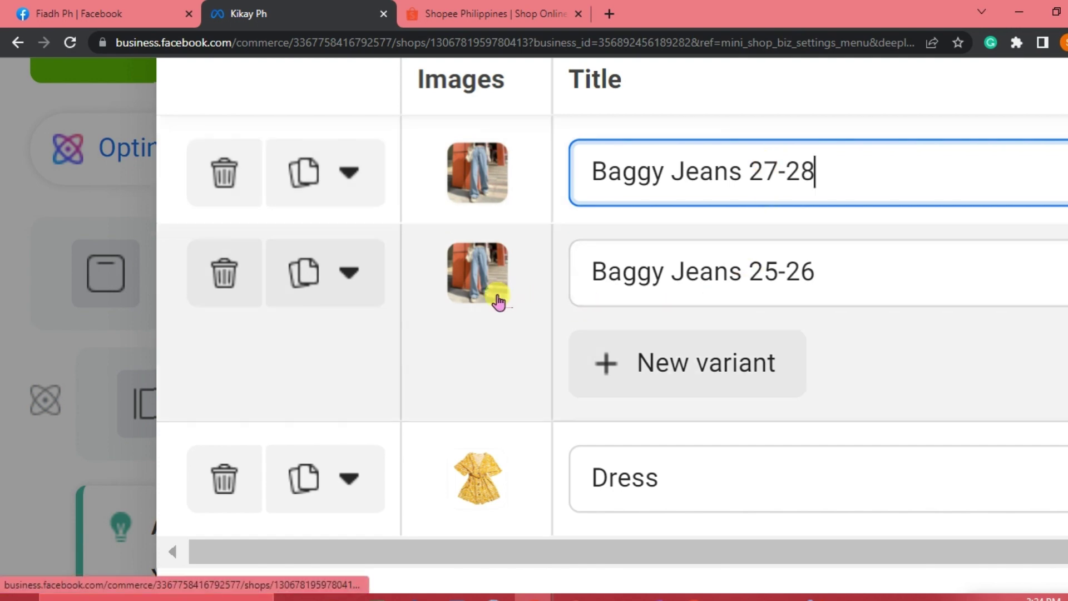
Add a third Baggy Jeans variant titled 29-30.
{"action": "left_click", "coordinate": [612, 363]}
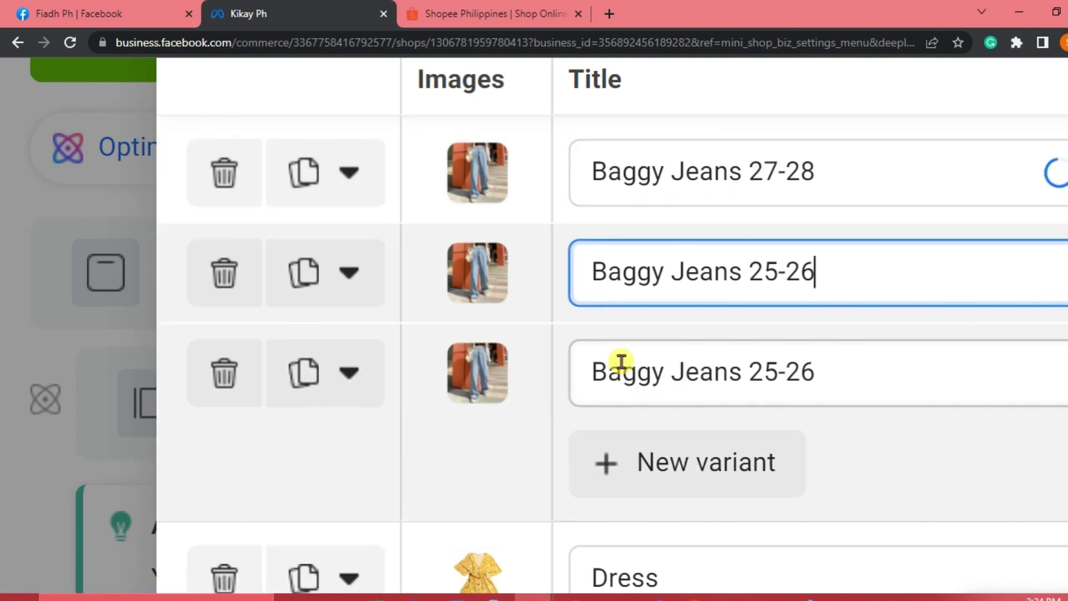
{"action": "left_click_drag", "start_coordinate": [815, 372], "coordinate": [754, 371]}
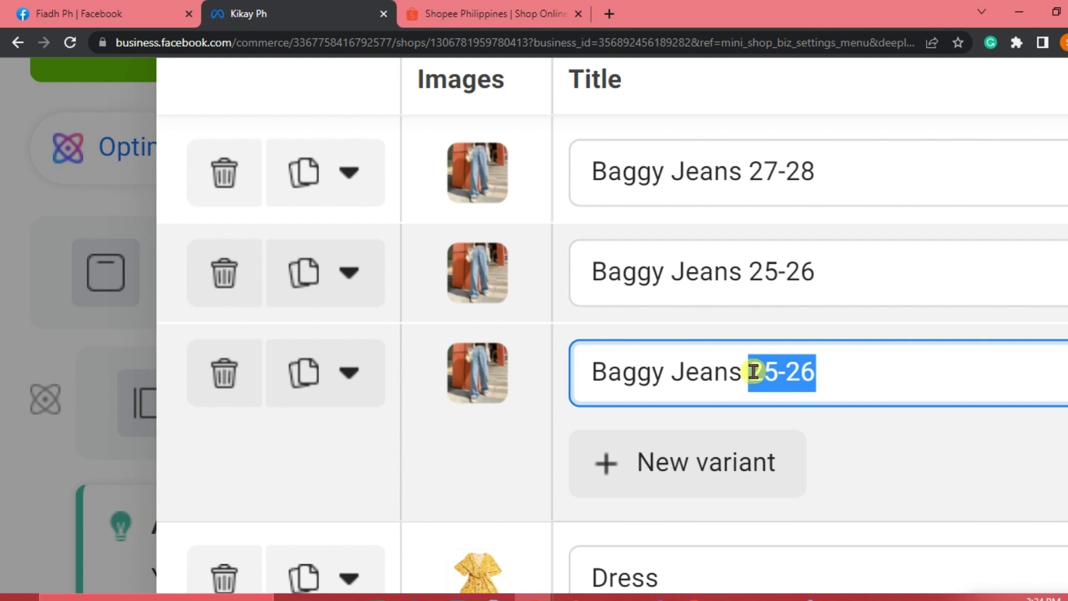
{"action": "type", "text": "29"}
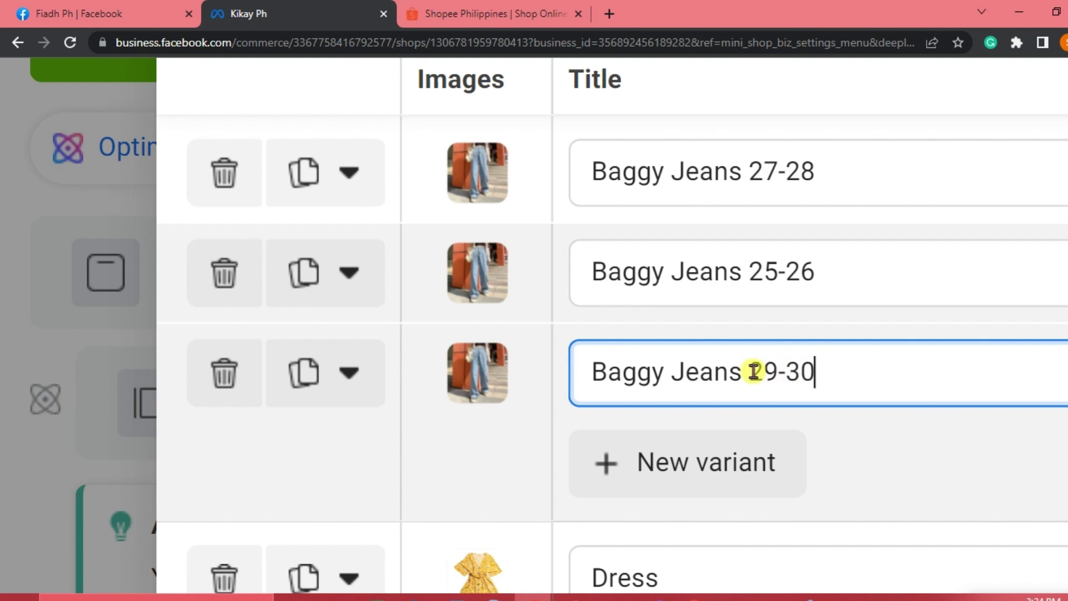
{"action": "type", "text": "-30"}
{"action": "left_click", "coordinate": [823, 432]}
{"action": "key", "text": "ctrl+minus"}
{"action": "key", "text": "ctrl+minus"}
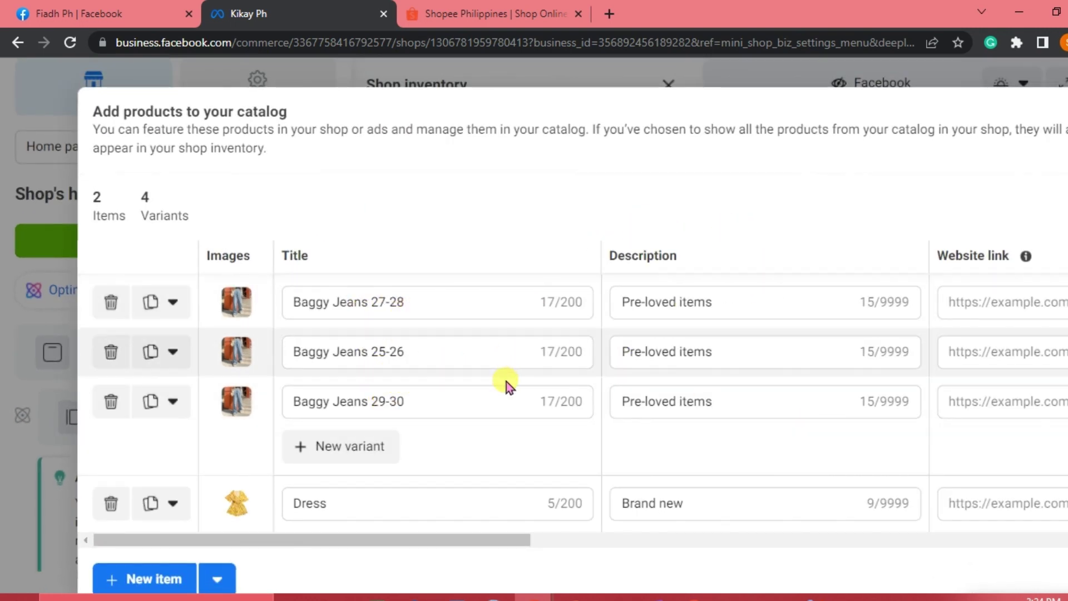
Copy the Baggy/ Wide Leg Jeans product URL from Shopee Seller Center, then return to Facebook.
{"action": "key", "text": "ctrl+minus"}
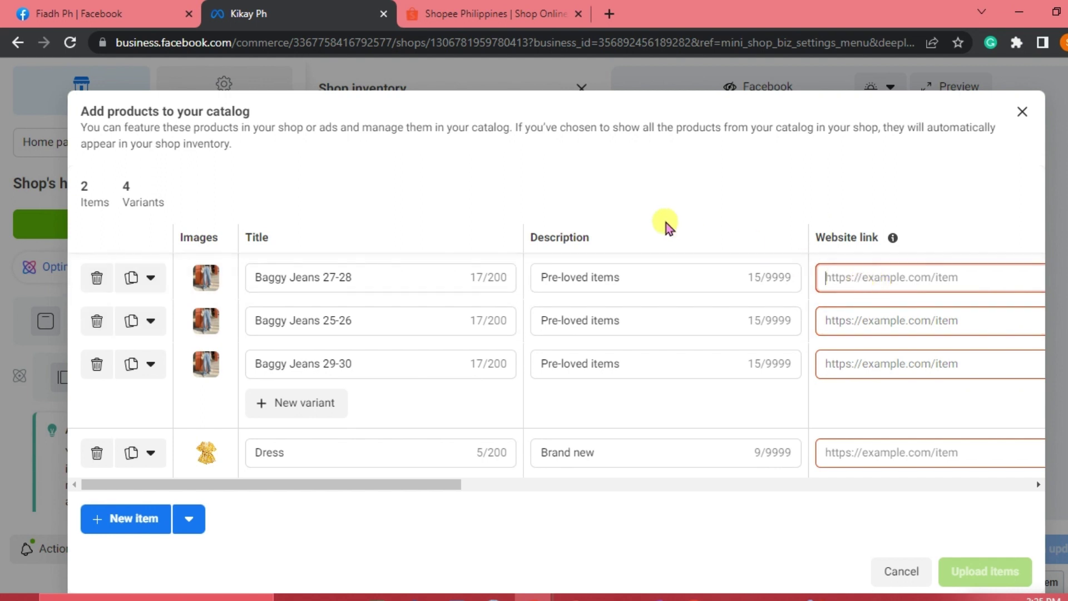
{"action": "left_click", "coordinate": [500, 17]}
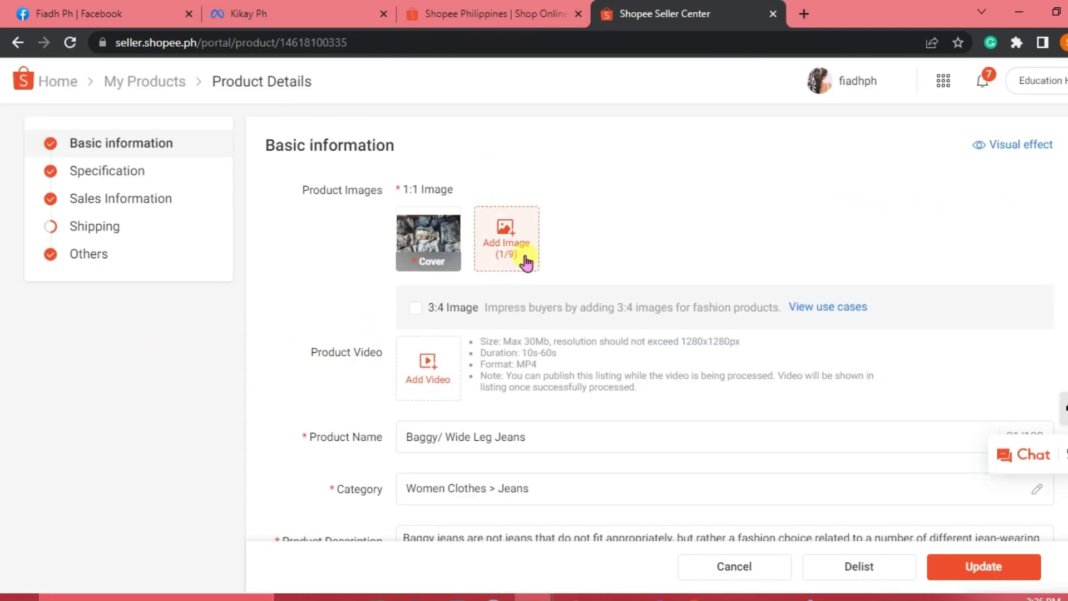
{"action": "left_click", "coordinate": [358, 45]}
{"action": "key", "text": "ctrl+c"}
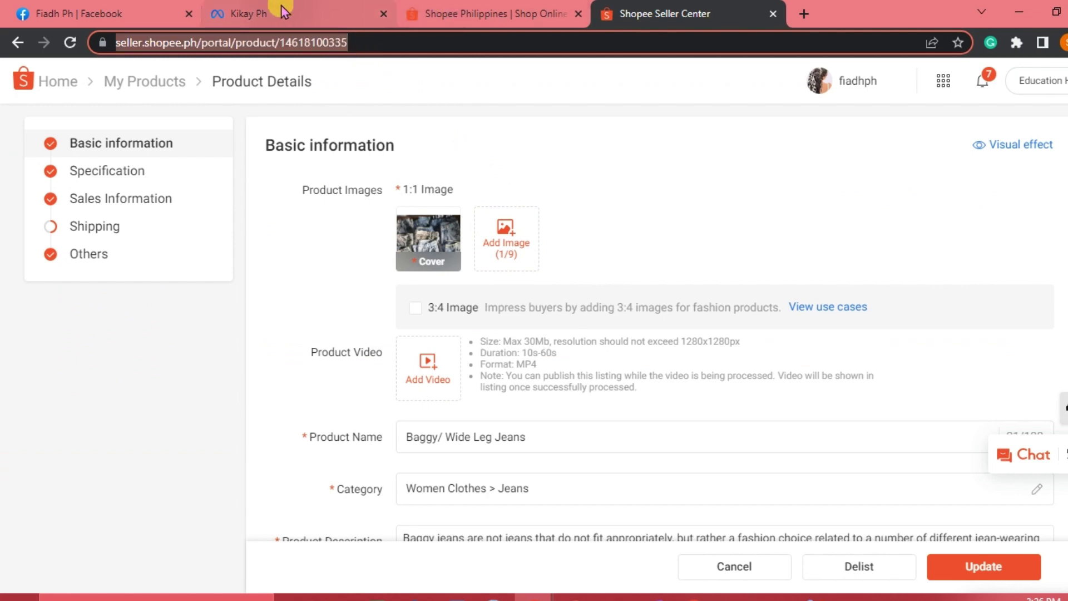
{"action": "left_click", "coordinate": [251, 13]}
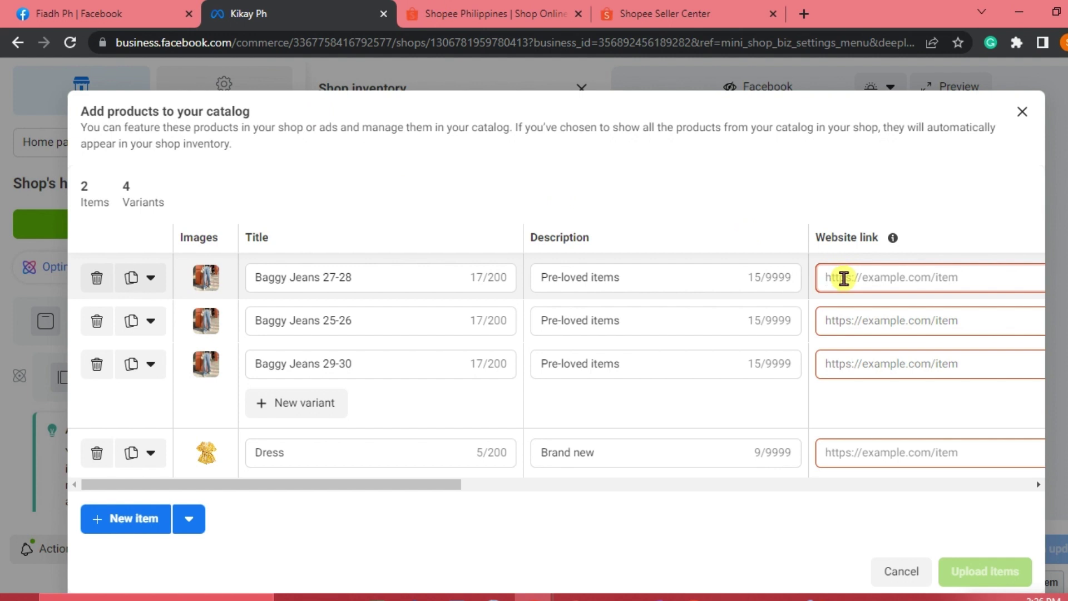
Paste the Shopee product link as the website link for jeans sizes 27-28, 25-26, 29-30 and Dress.
{"action": "key", "text": "ctrl+v"}
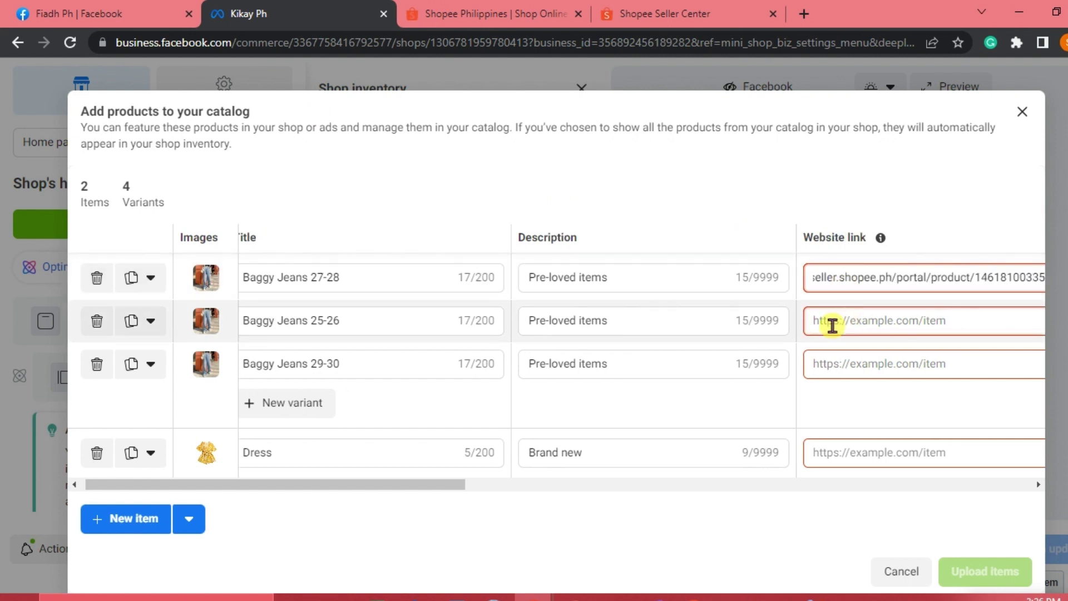
{"action": "left_click", "coordinate": [832, 325]}
{"action": "key", "text": "ctrl+v"}
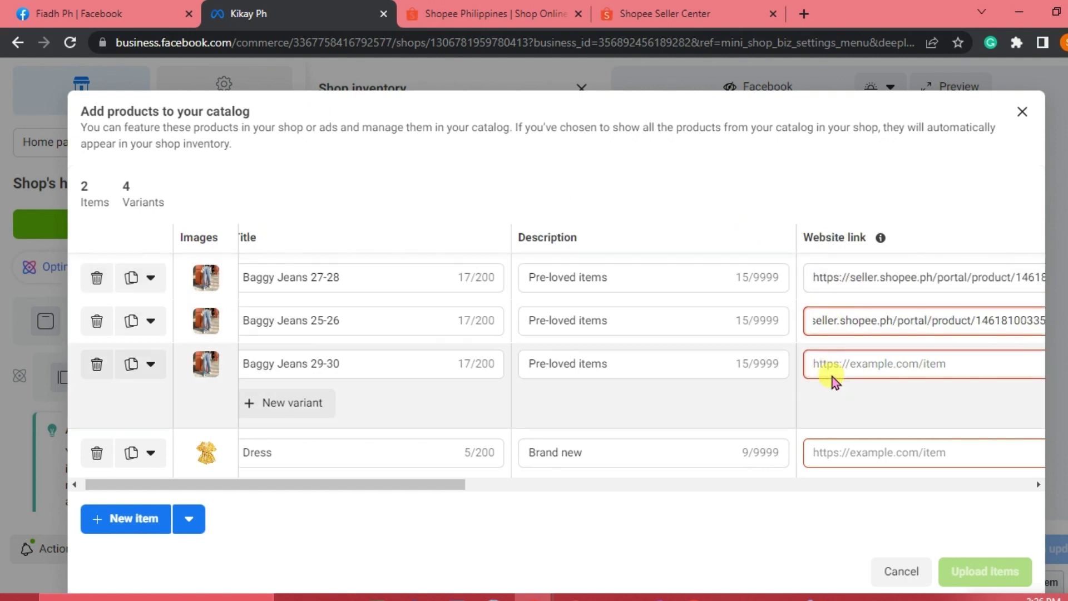
{"action": "left_click", "coordinate": [828, 367]}
{"action": "key", "text": "ctrl+v"}
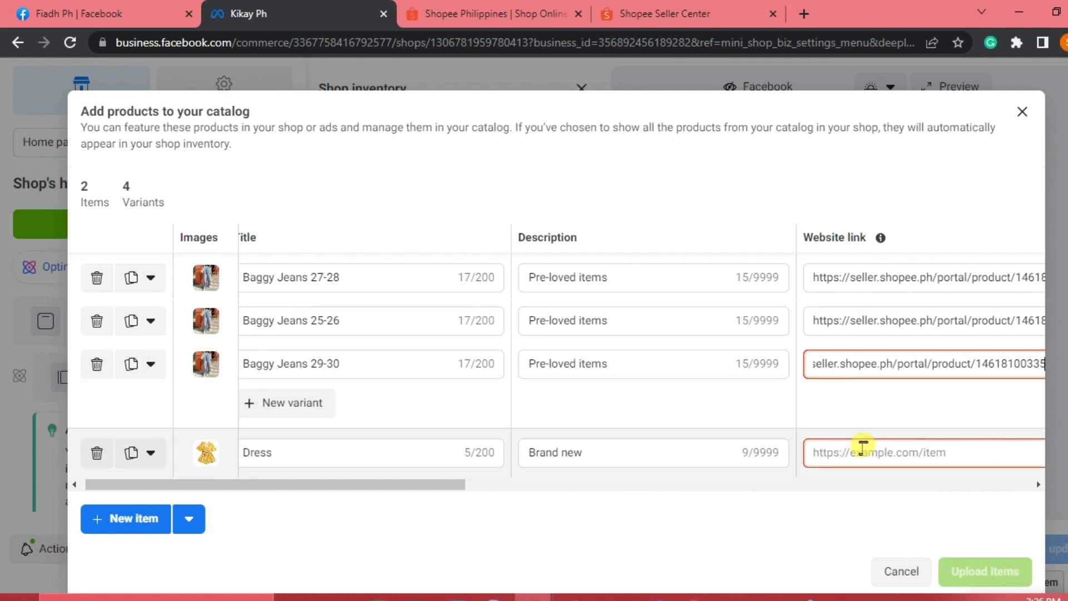
{"action": "left_click", "coordinate": [863, 451]}
{"action": "key", "text": "ctrl+v"}
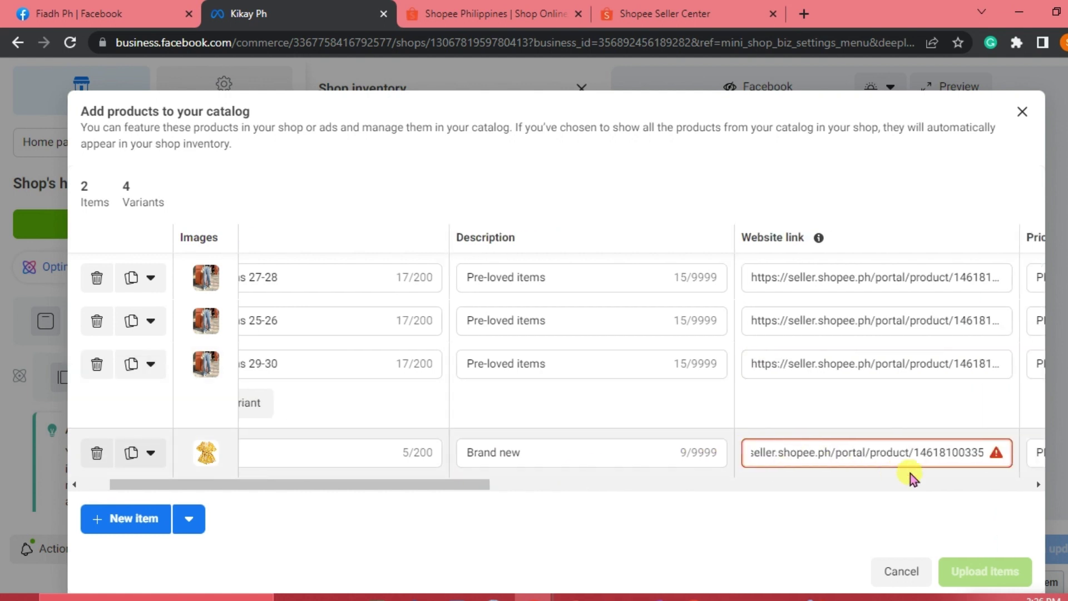
{"action": "scroll", "coordinate": [912, 477], "scroll_direction": "right", "scroll_amount": 8}
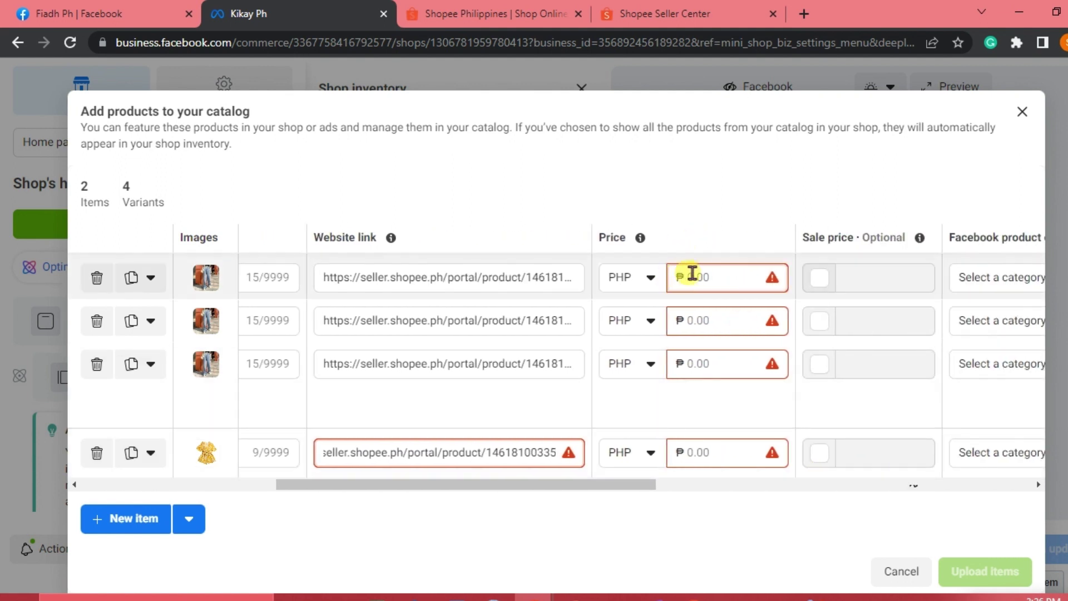
Enter a price of 250 PHP for the Baggy Jeans variants.
{"action": "left_click", "coordinate": [699, 272]}
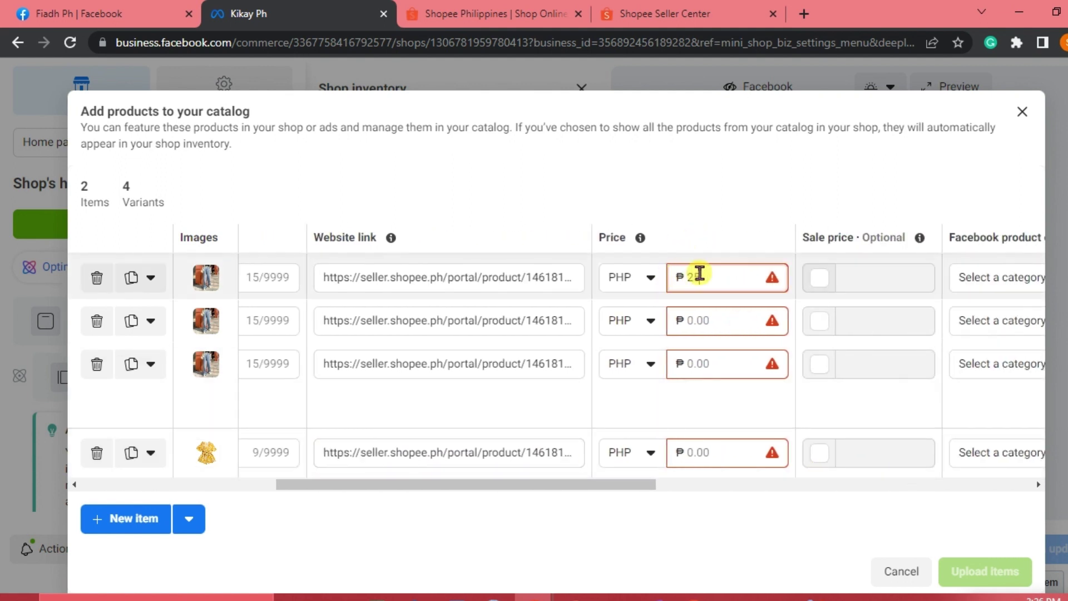
{"action": "type", "text": "250"}
{"action": "left_click", "coordinate": [693, 318]}
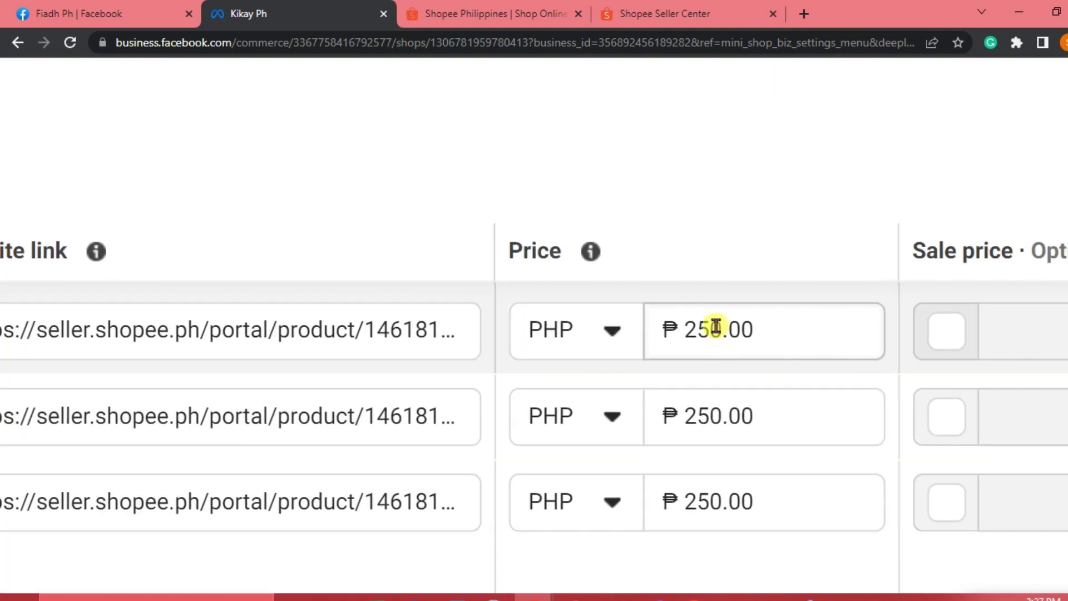
{"action": "scroll", "coordinate": [741, 363], "scroll_direction": "right", "scroll_amount": 1}
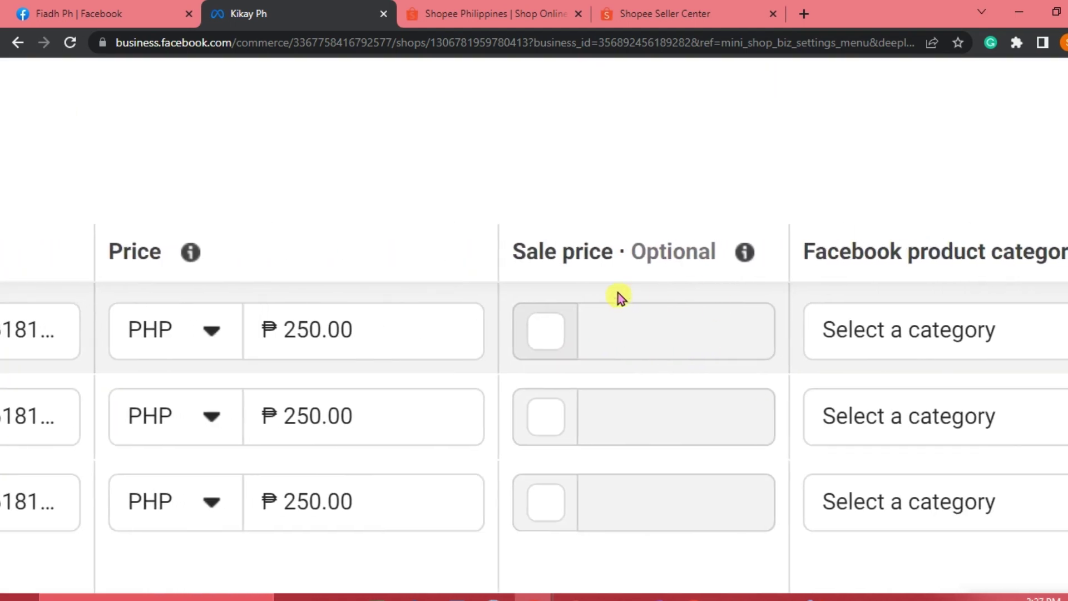
{"action": "scroll", "coordinate": [622, 345], "scroll_direction": "down", "scroll_amount": 2}
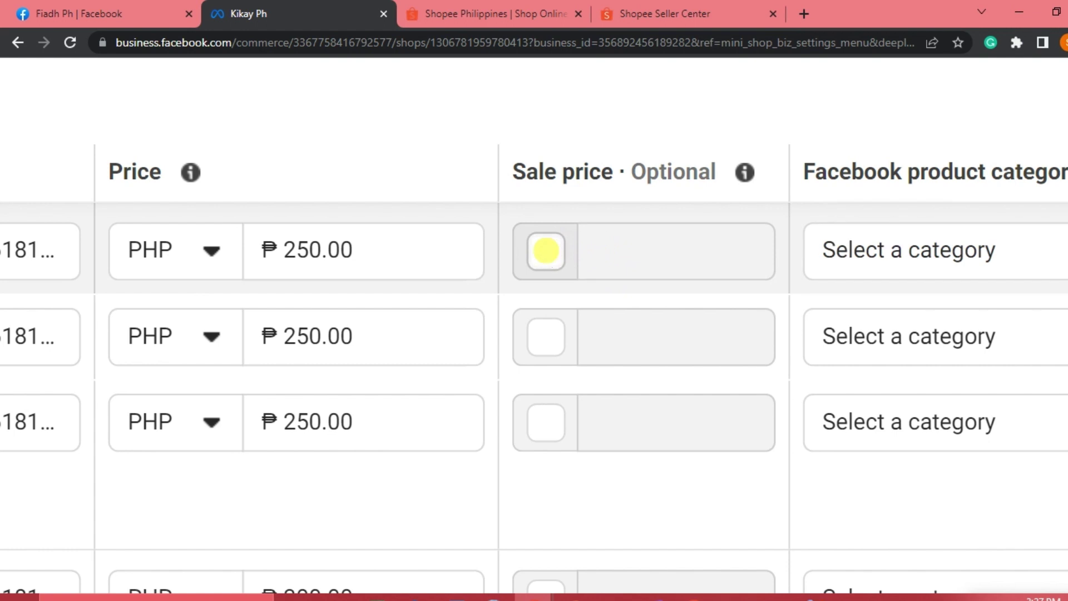
Enable a sale price and set it to ₱230.00 for the Baggy Jeans variants.
{"action": "left_click", "coordinate": [545, 252]}
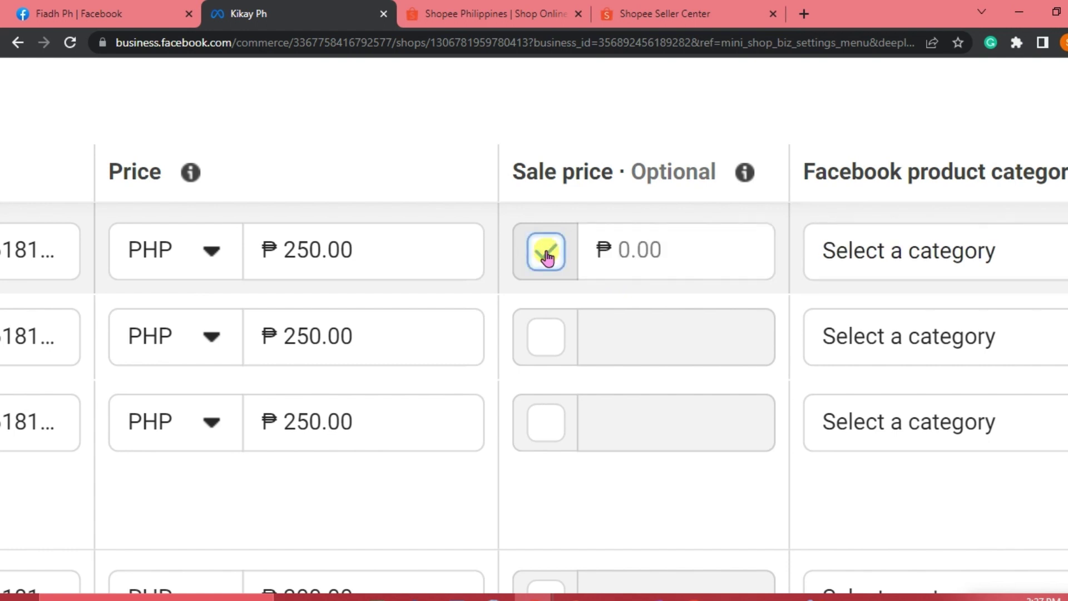
{"action": "left_click", "coordinate": [625, 252]}
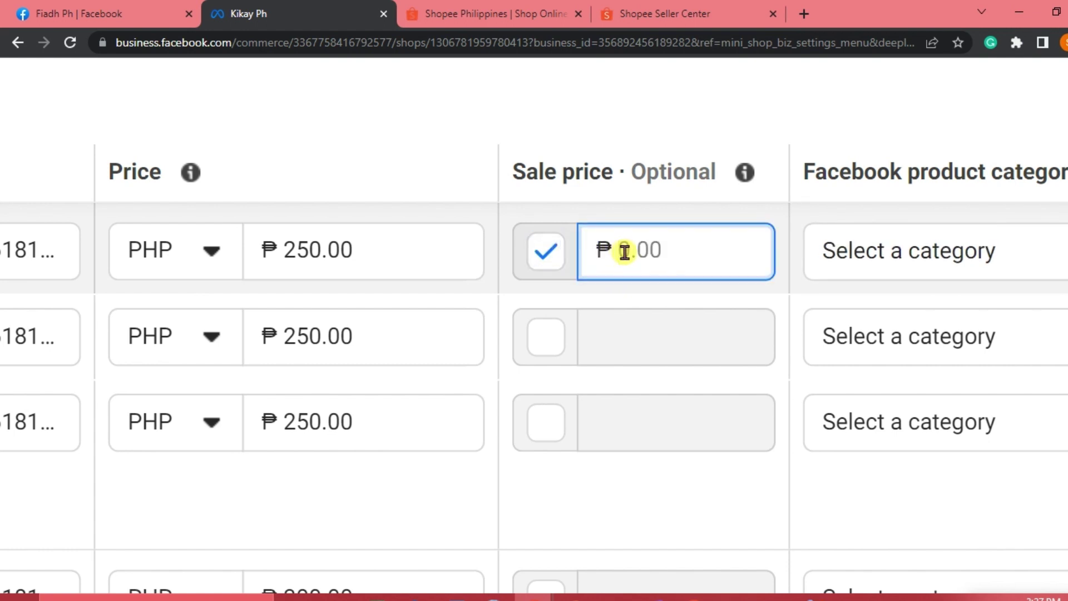
{"action": "type", "text": "230"}
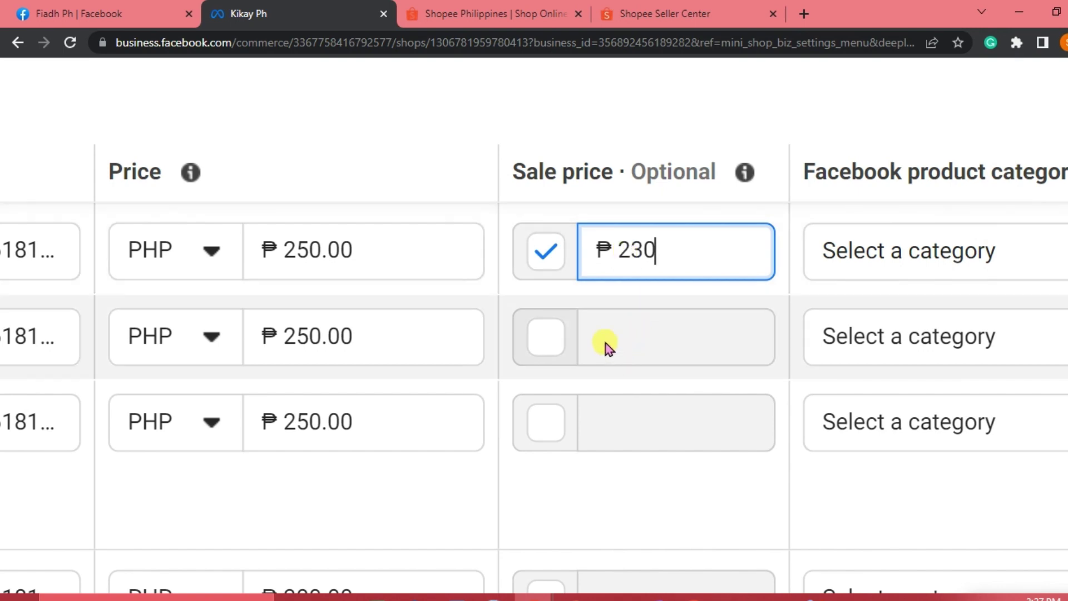
{"action": "left_click", "coordinate": [606, 342]}
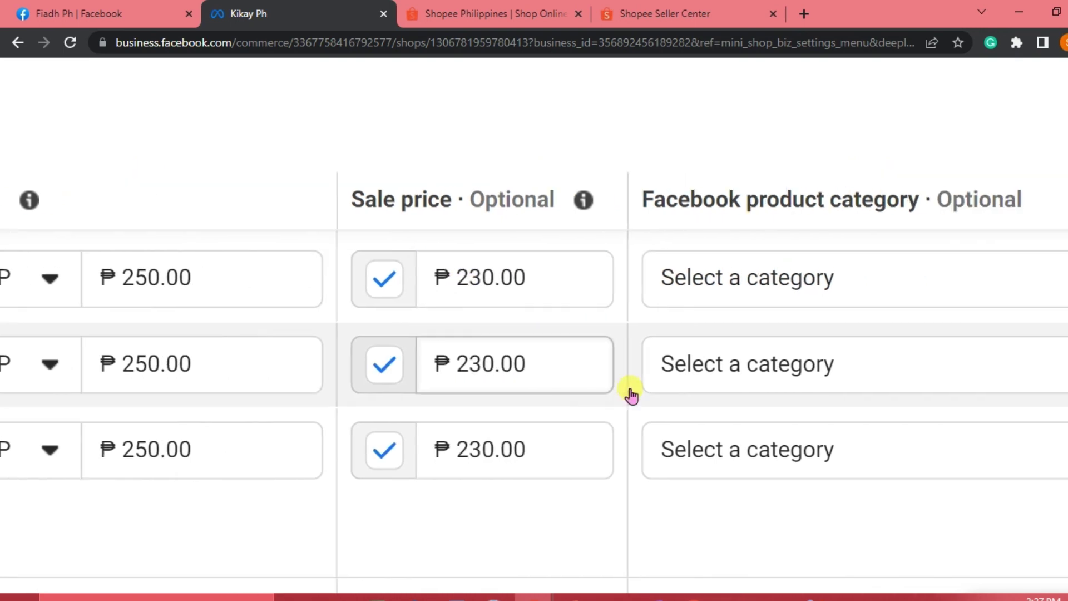
{"action": "scroll", "coordinate": [632, 390], "scroll_direction": "right", "scroll_amount": 5}
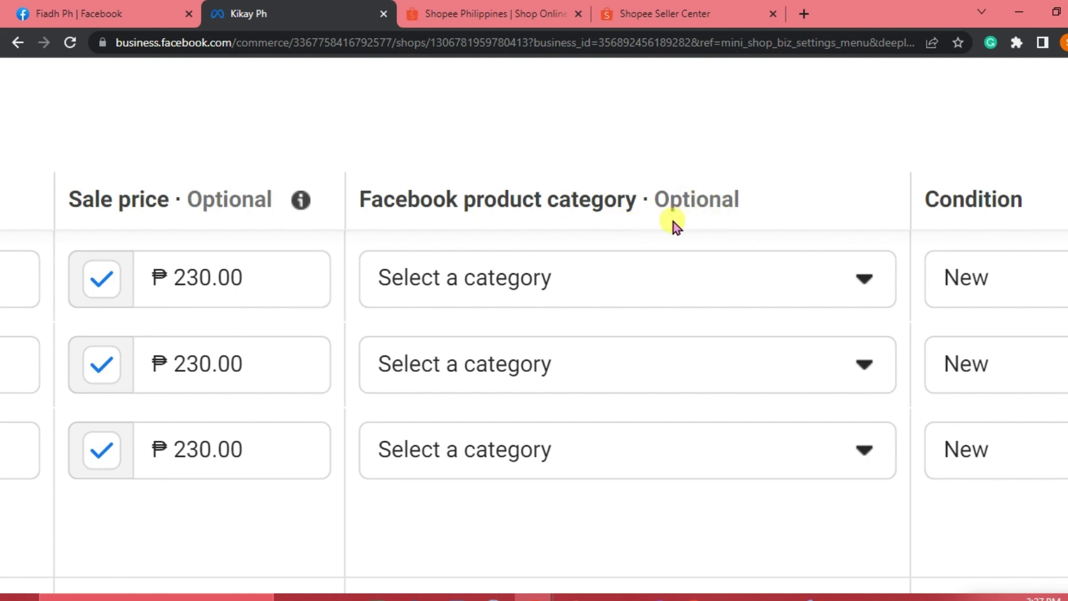
Assign the Clothing & Accessories > Women's category and set Baggy Jeans 27-28 to Used (like new).
{"action": "left_click", "coordinate": [598, 295]}
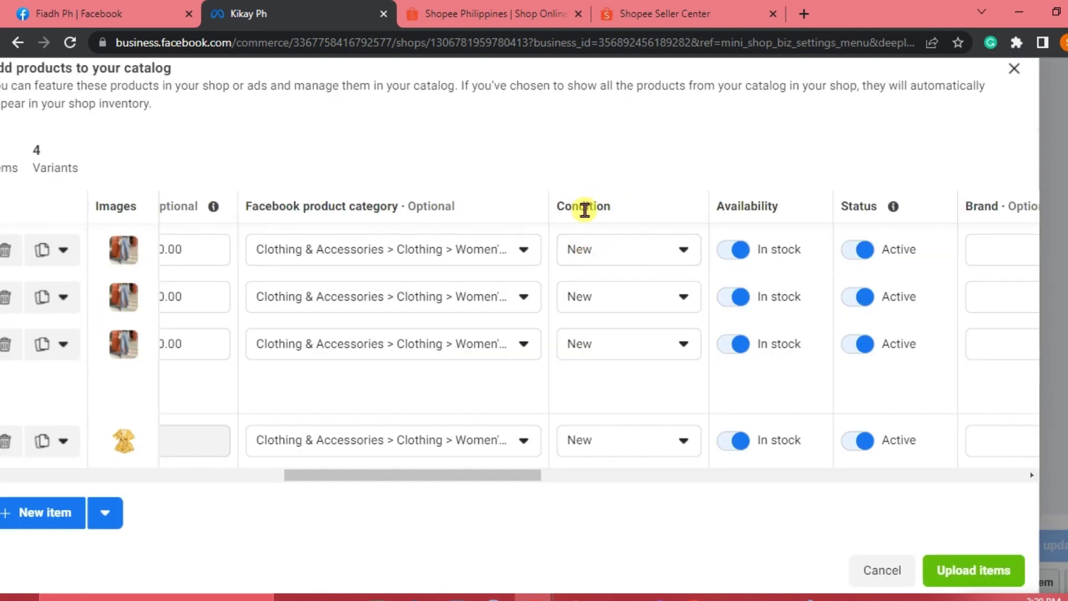
{"action": "scroll", "coordinate": [631, 340], "scroll_direction": "down", "scroll_amount": 1}
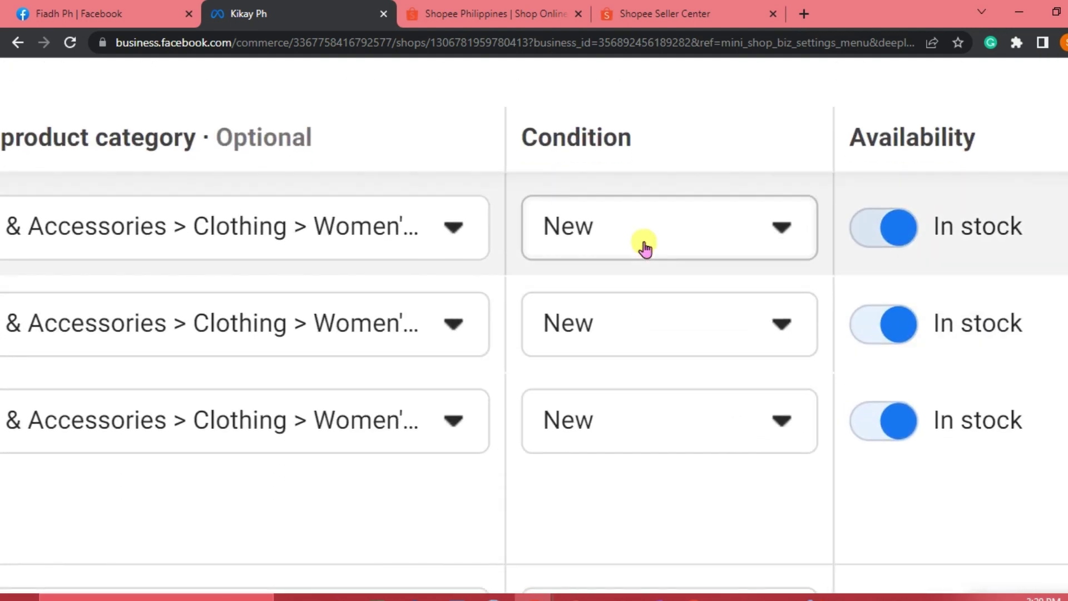
{"action": "left_click", "coordinate": [642, 245]}
{"action": "scroll", "coordinate": [640, 317], "scroll_direction": "down", "scroll_amount": 2}
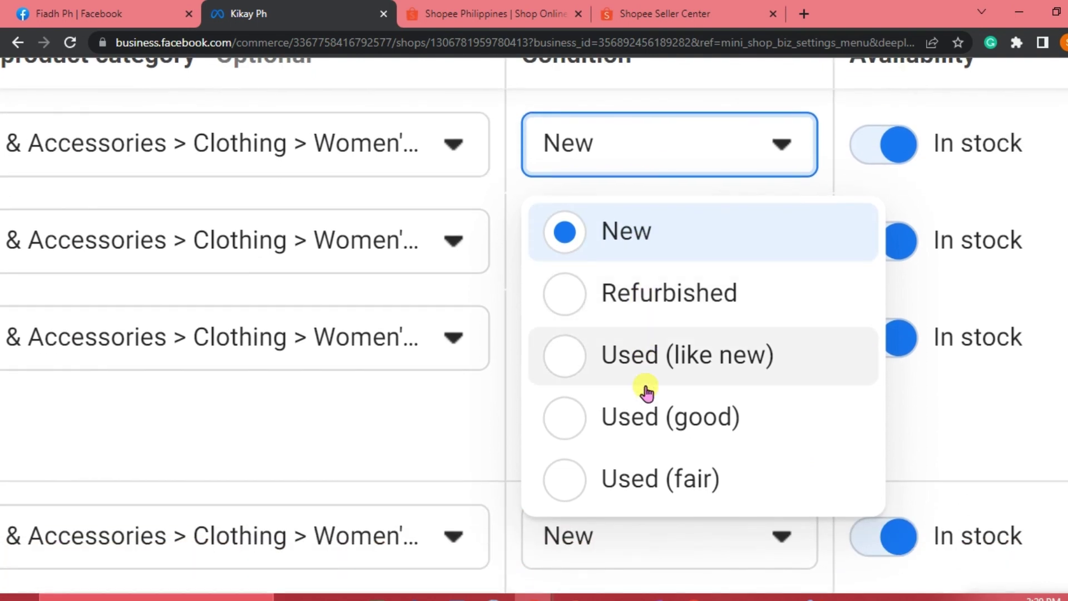
{"action": "left_click", "coordinate": [575, 362]}
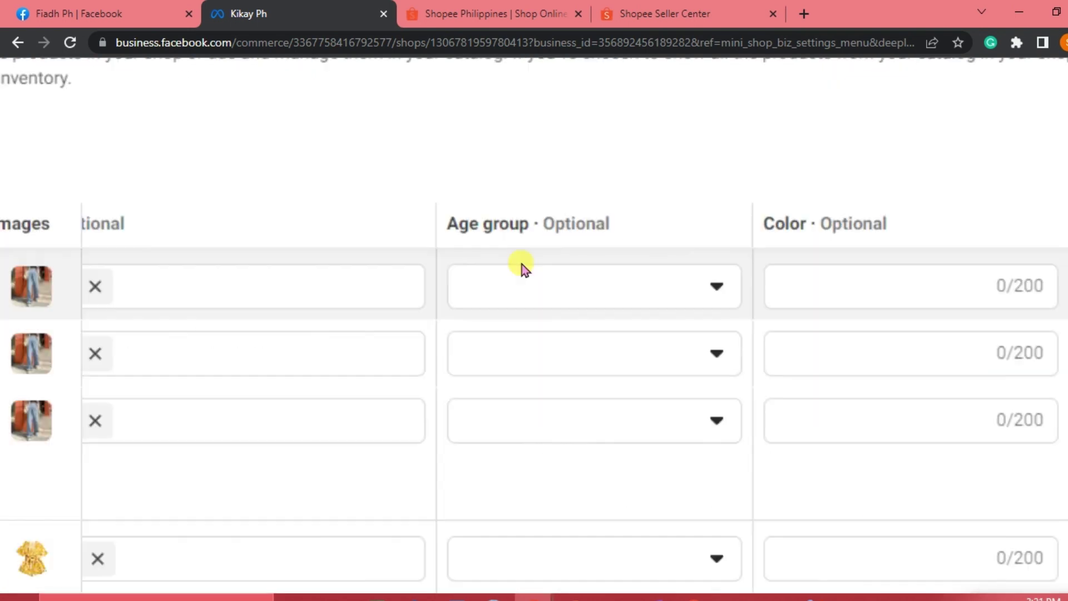
{"action": "scroll", "coordinate": [521, 265], "scroll_direction": "up", "scroll_amount": 2, "text": "ctrl"}
{"action": "scroll", "coordinate": [520, 267], "scroll_direction": "down", "scroll_amount": 2}
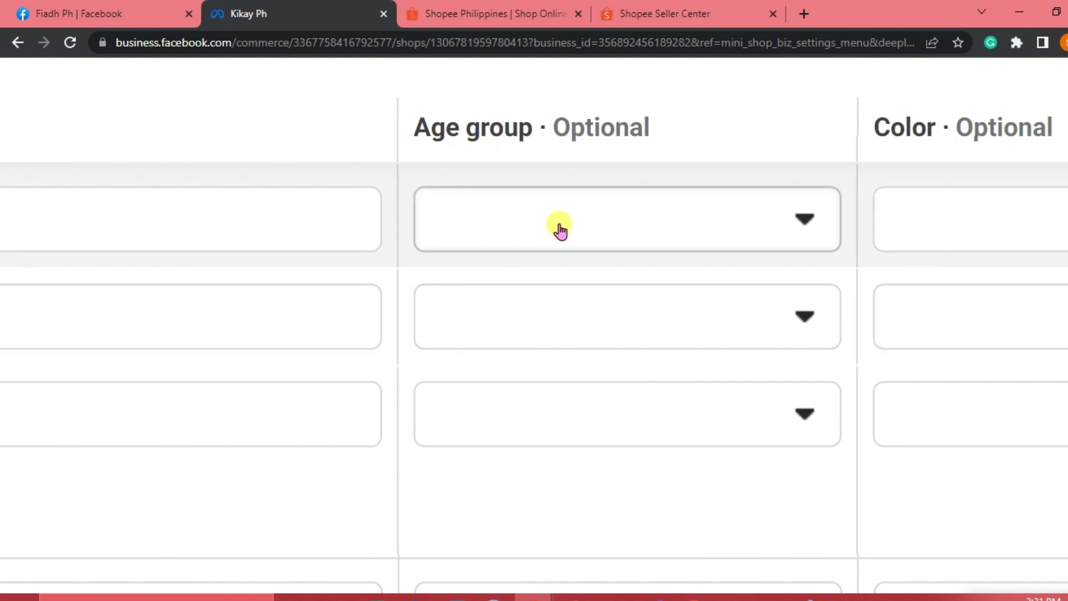
Choose Adult as the age group for each product variant.
{"action": "left_click", "coordinate": [559, 228]}
{"action": "left_click", "coordinate": [456, 316]}
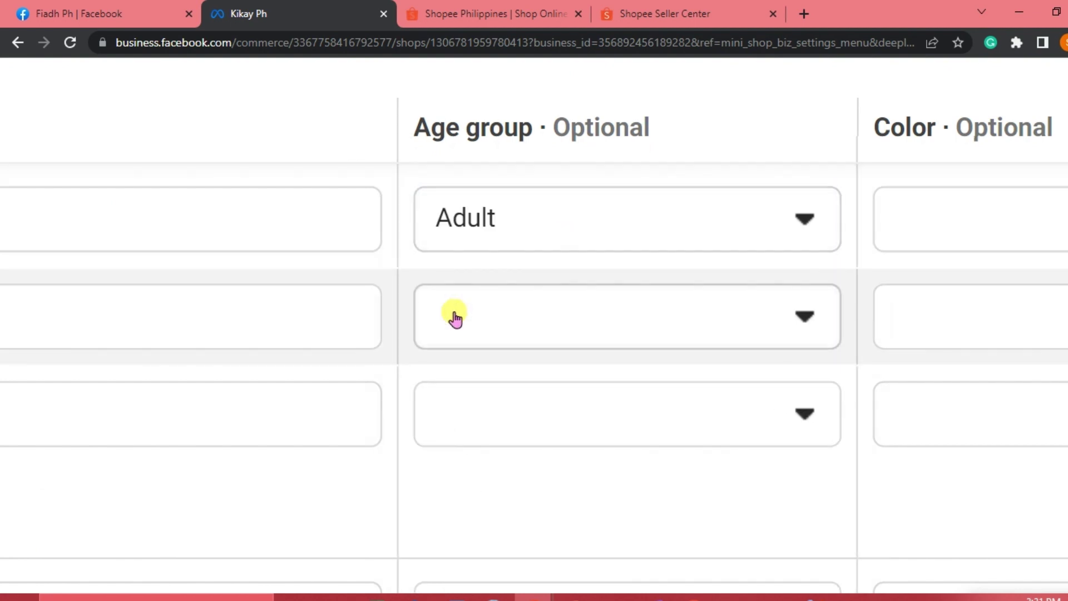
{"action": "scroll", "coordinate": [572, 329], "scroll_direction": "down", "scroll_amount": 1}
{"action": "left_click", "coordinate": [518, 257]}
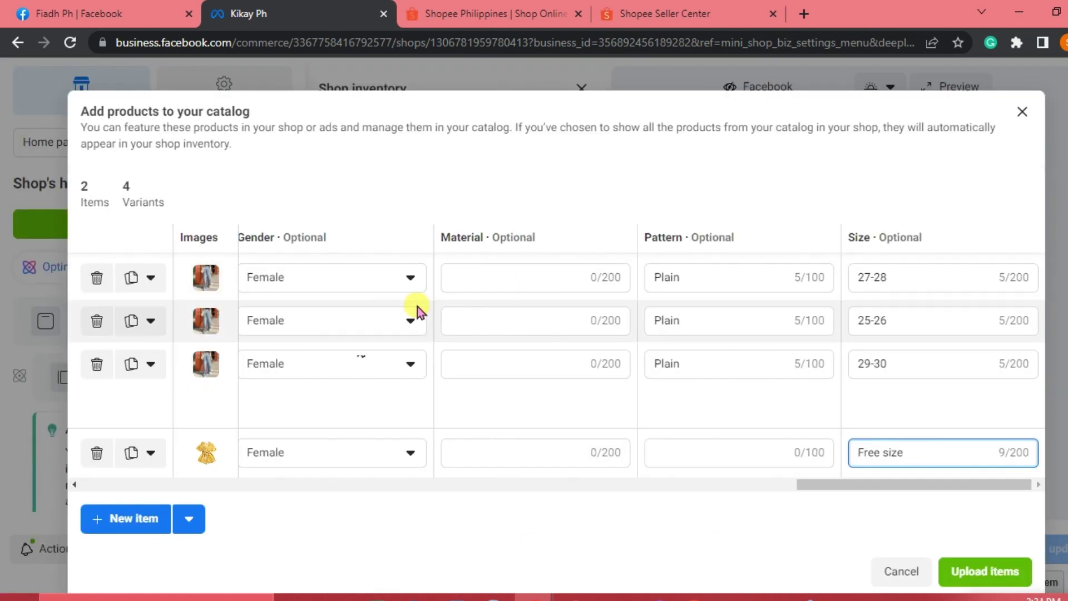
{"action": "scroll", "coordinate": [417, 312], "scroll_direction": "left", "scroll_amount": 15}
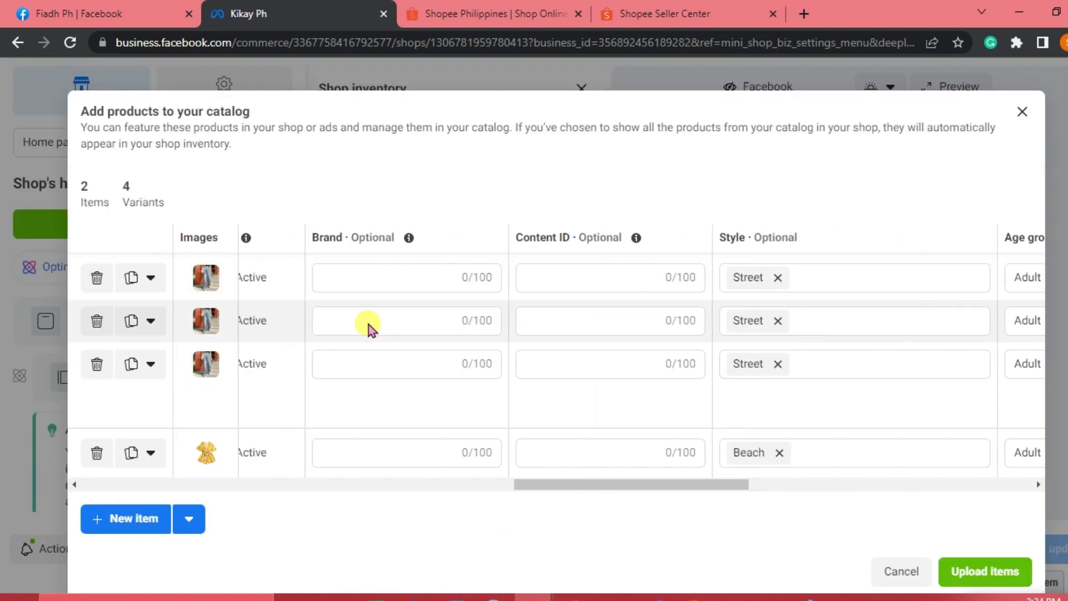
{"action": "scroll", "coordinate": [418, 336], "scroll_direction": "left", "scroll_amount": 10}
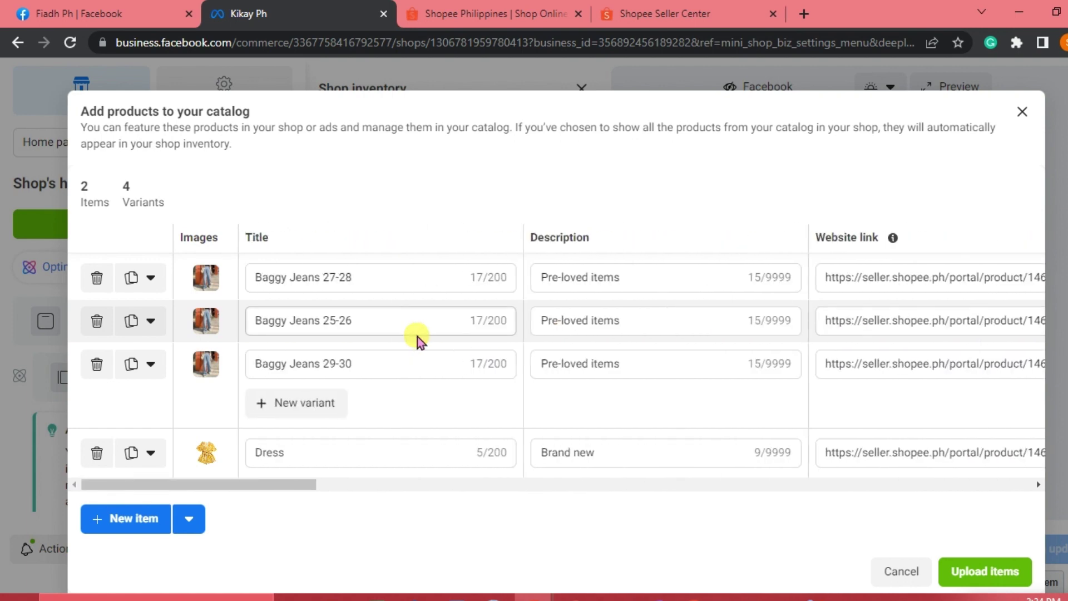